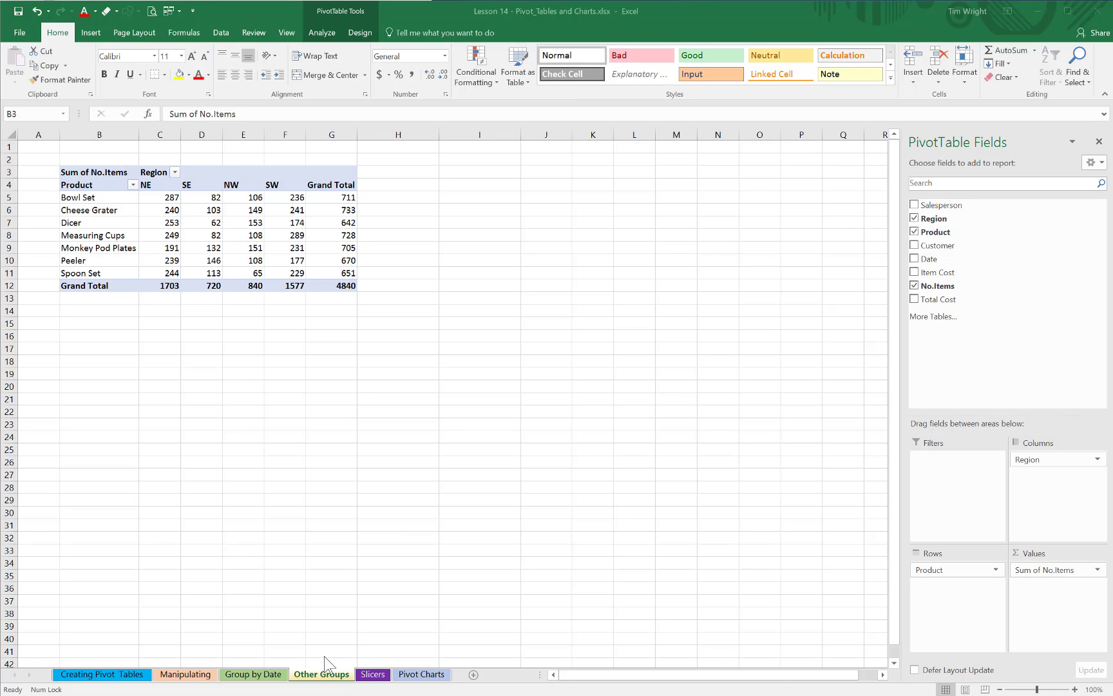
- Review the source data on the Creating Pivot Tables sheet and return to the pivot table on the Other Groups sheet
left_click(297, 250)
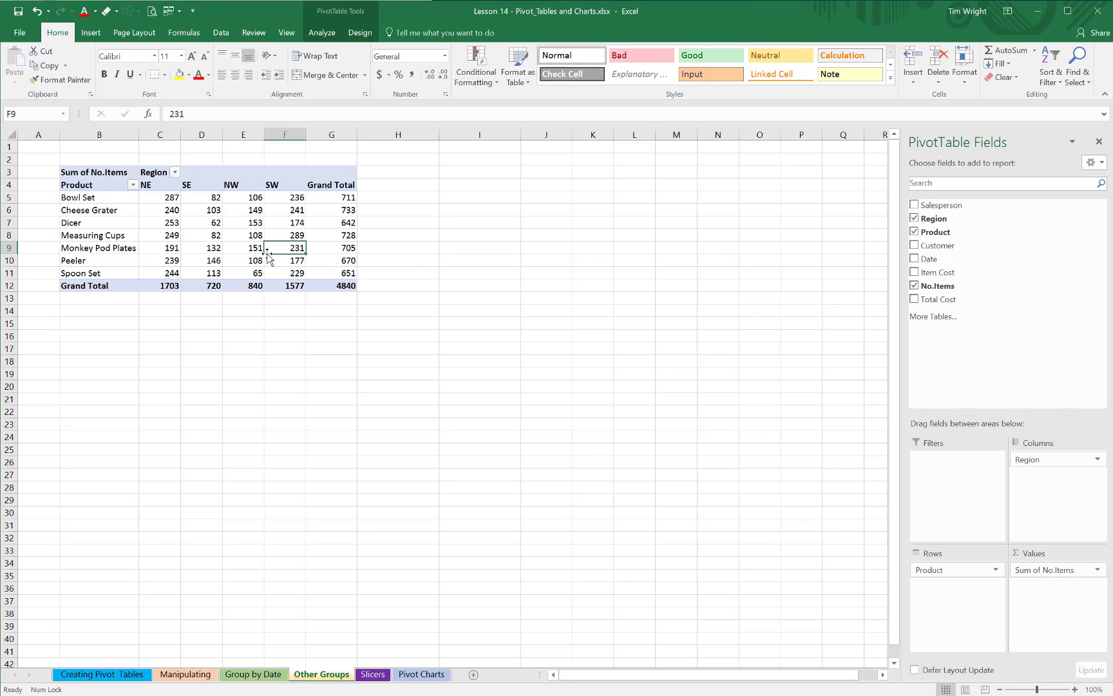
left_click(102, 676)
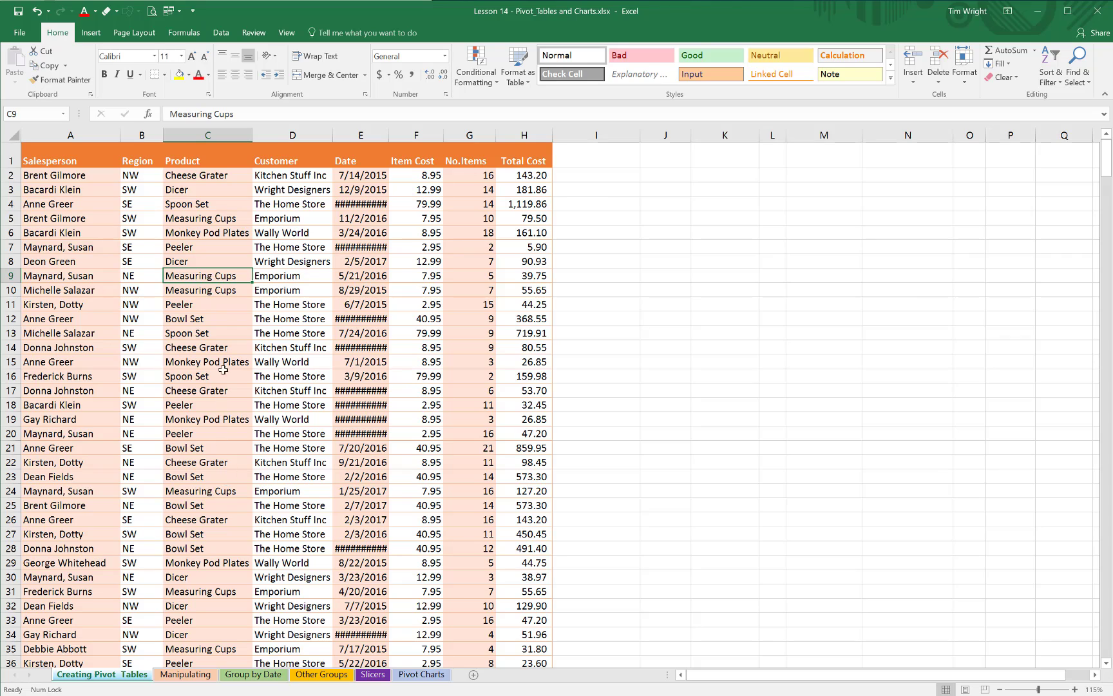
left_click(90, 32)
left_click(24, 70)
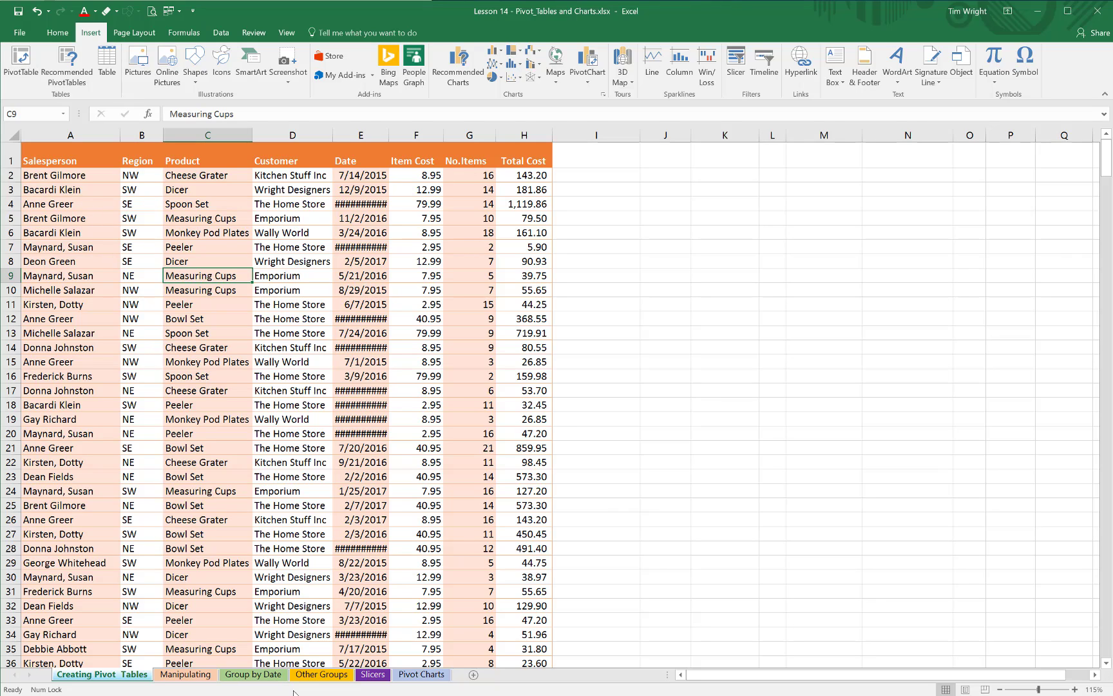
left_click(321, 674)
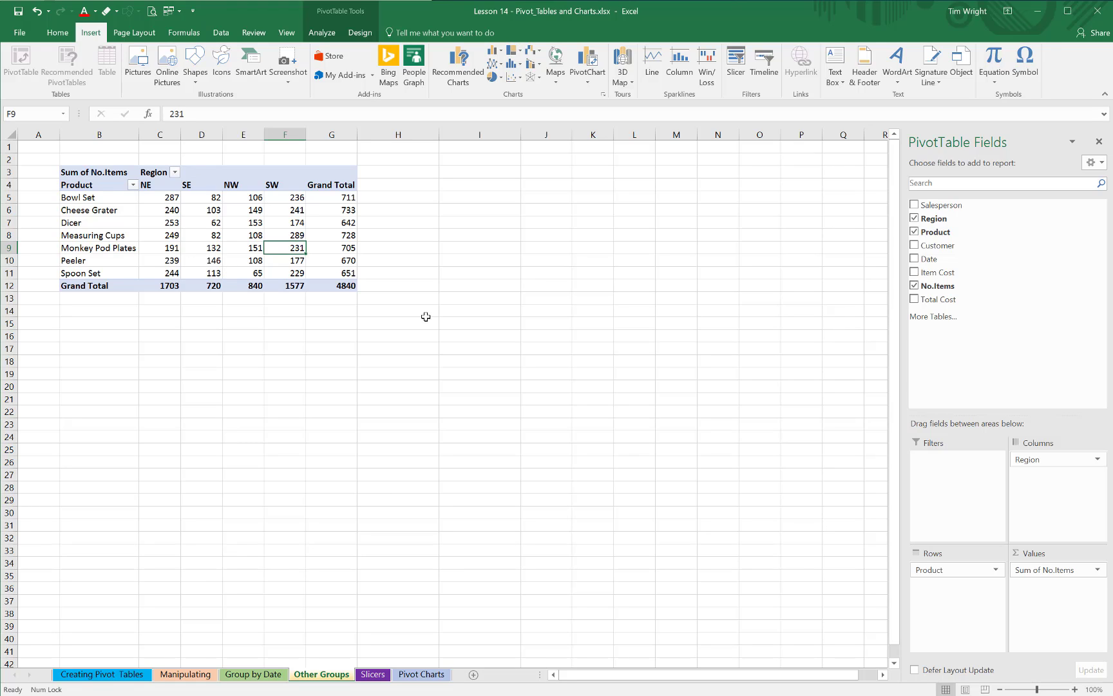
- Clear the pivot table by removing the Region, Product and No.Items fields
left_click(915, 219)
left_click(915, 232)
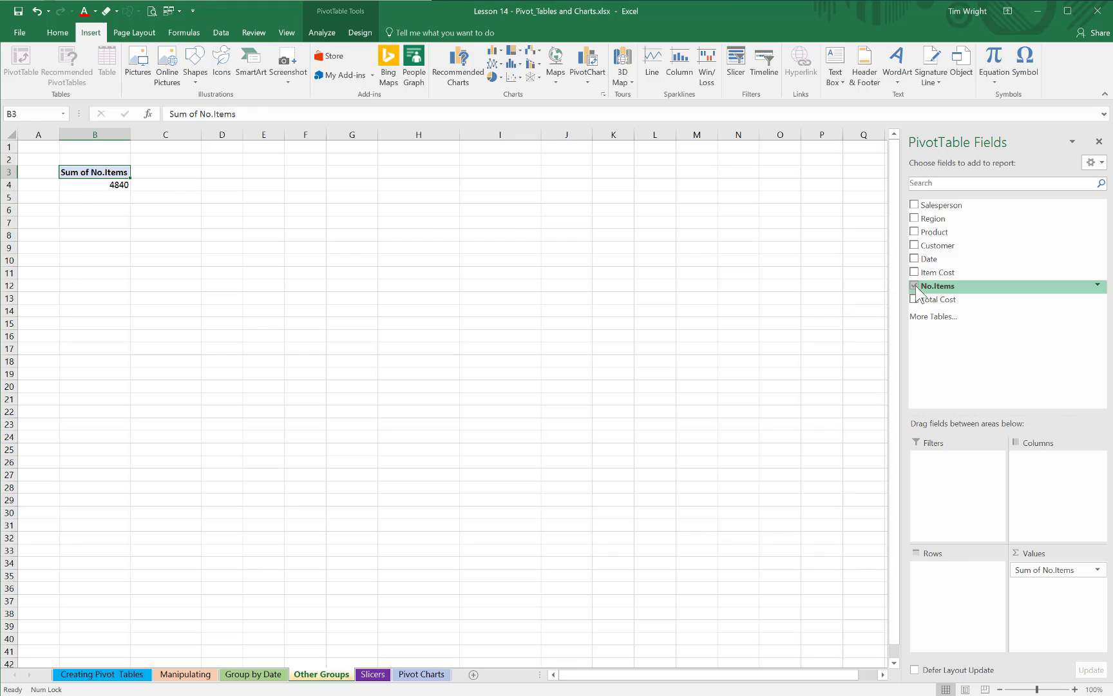
left_click(915, 286)
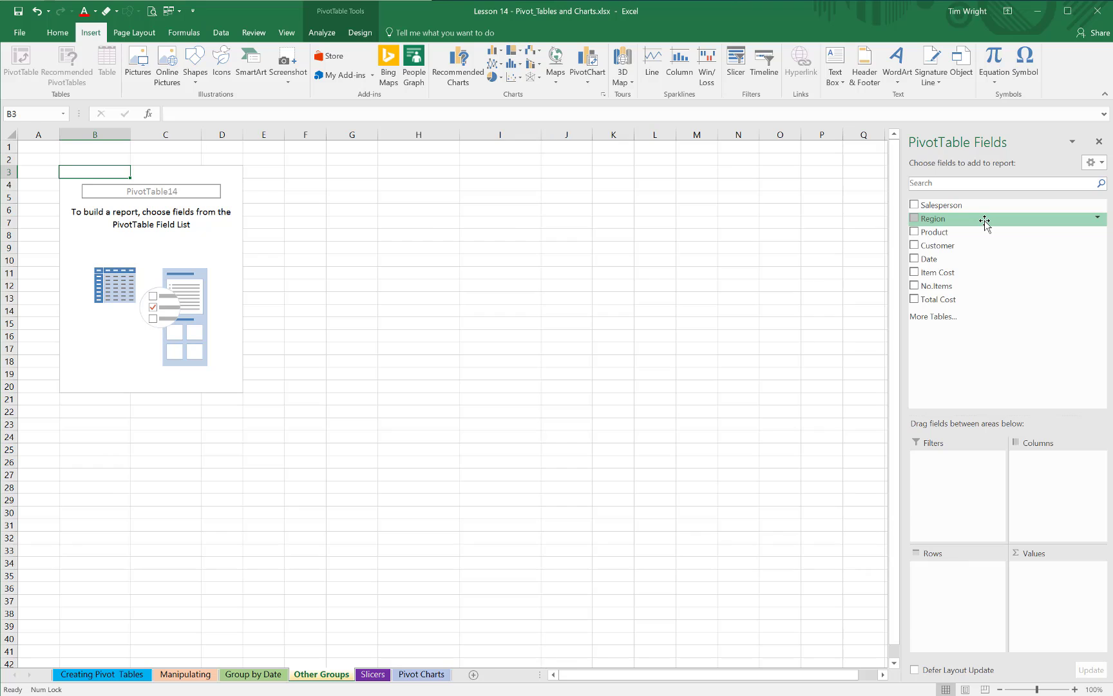
- Rebuild the pivot table with Product as rows, Region as columns and the sum of No.Items as values
left_click(915, 218)
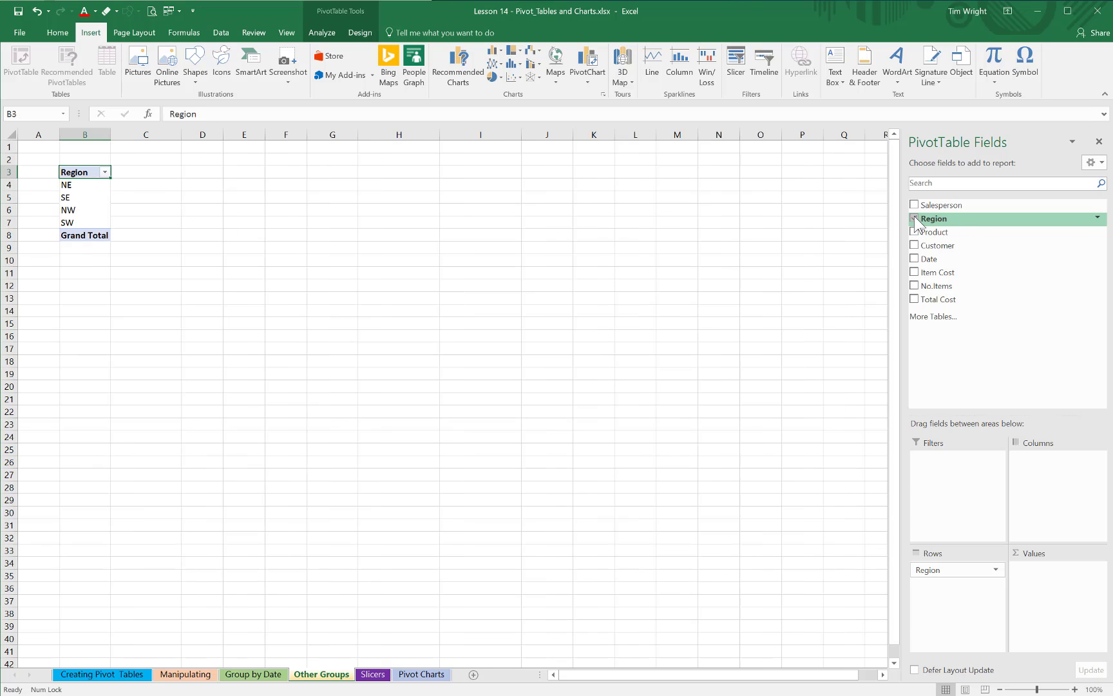
left_click(914, 287)
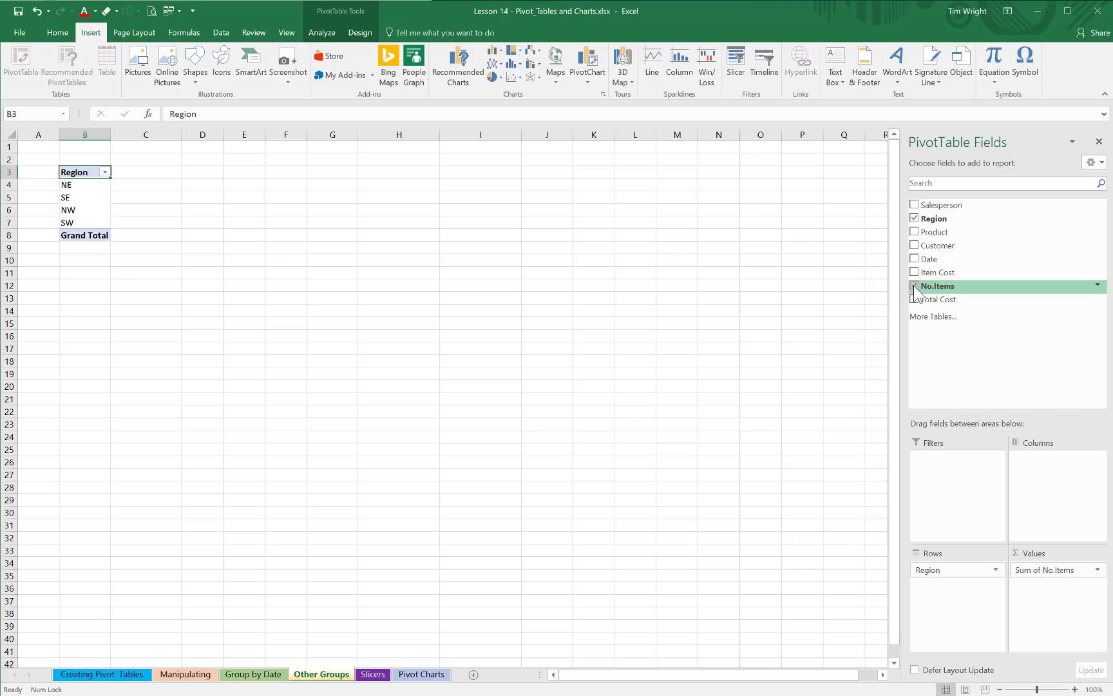
left_click(914, 232)
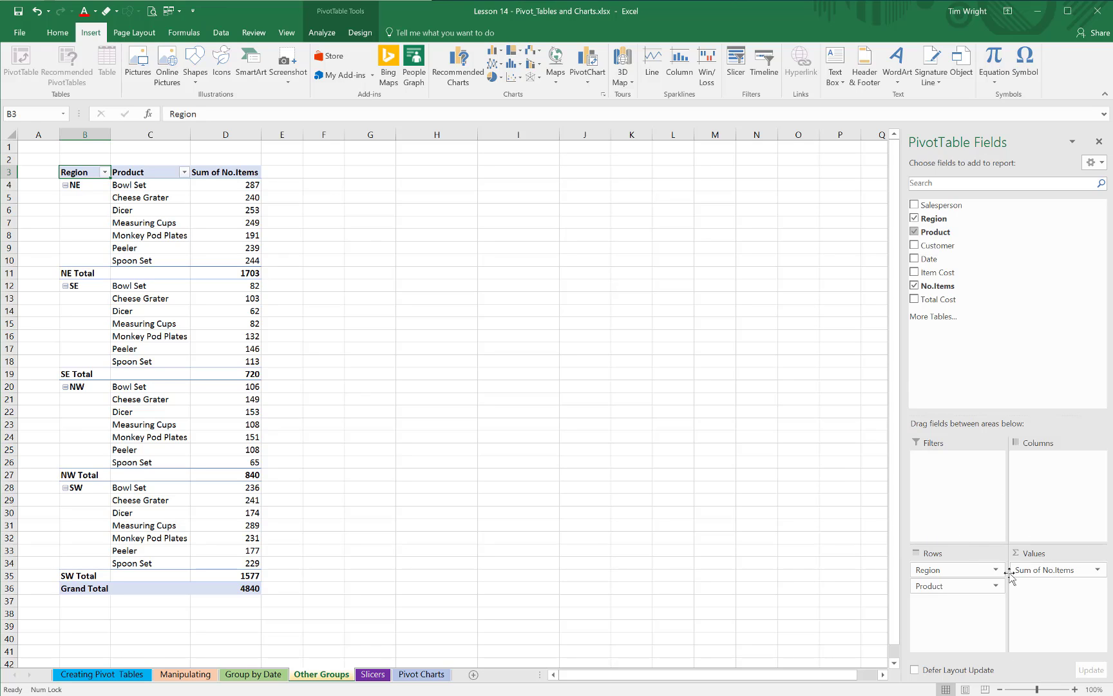
left_click_drag(947, 588, 1040, 499)
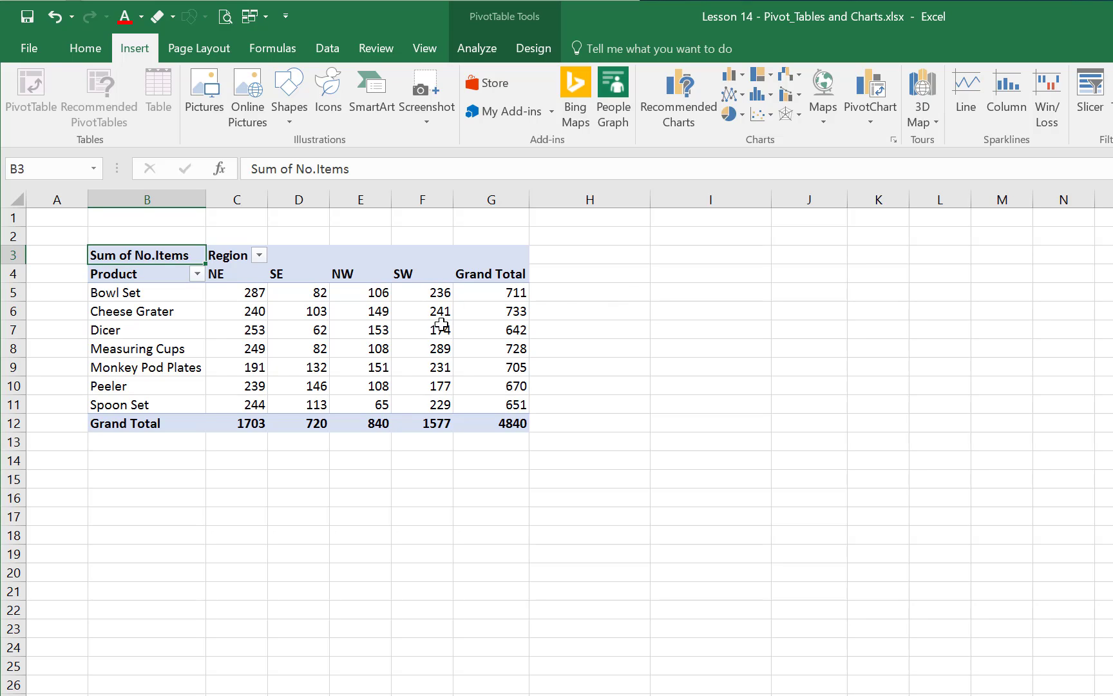
- Move the NW region column ahead of SE so that it sits beside NE
left_click(346, 273)
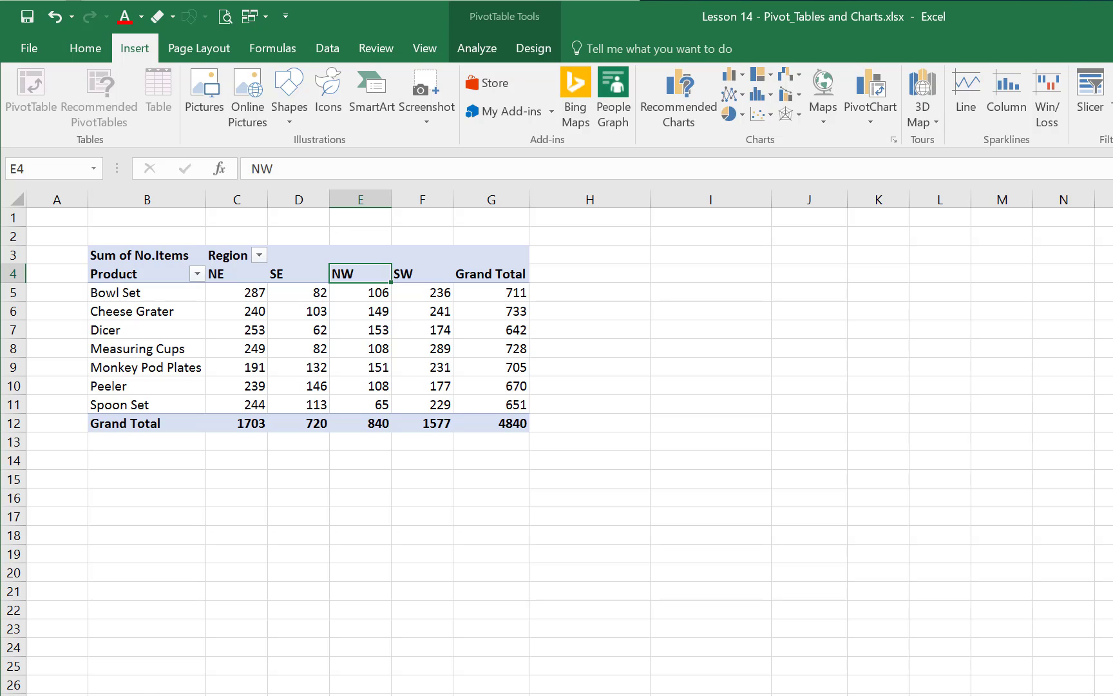
scroll(557, 443, "up", 5)
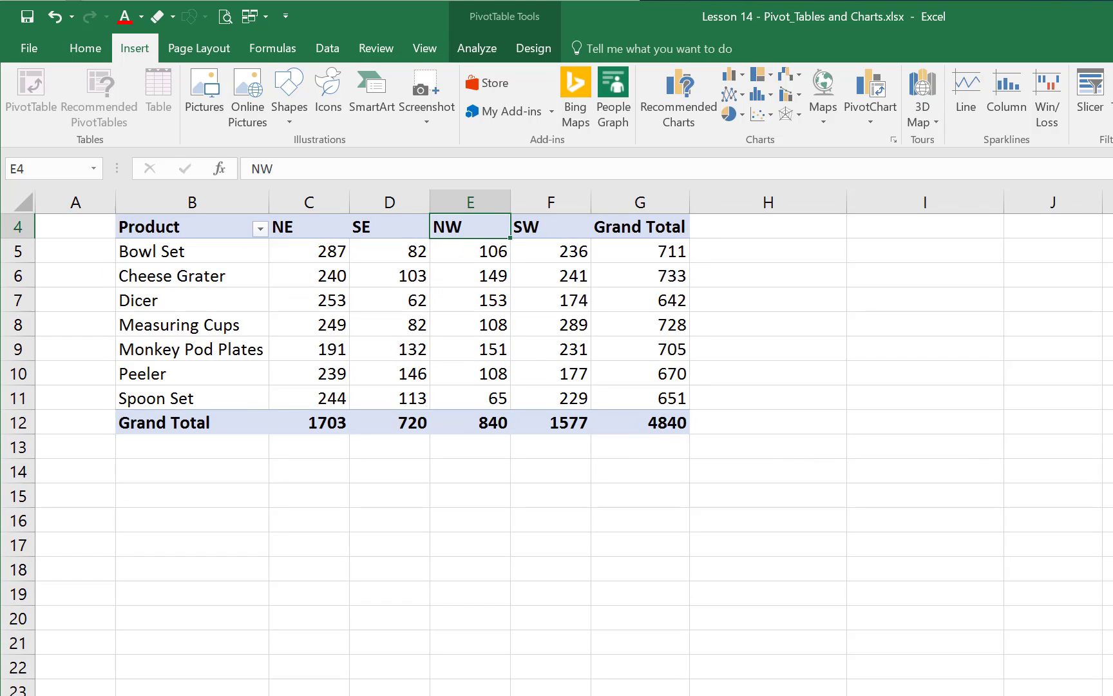
scroll(556, 443, "up", 1)
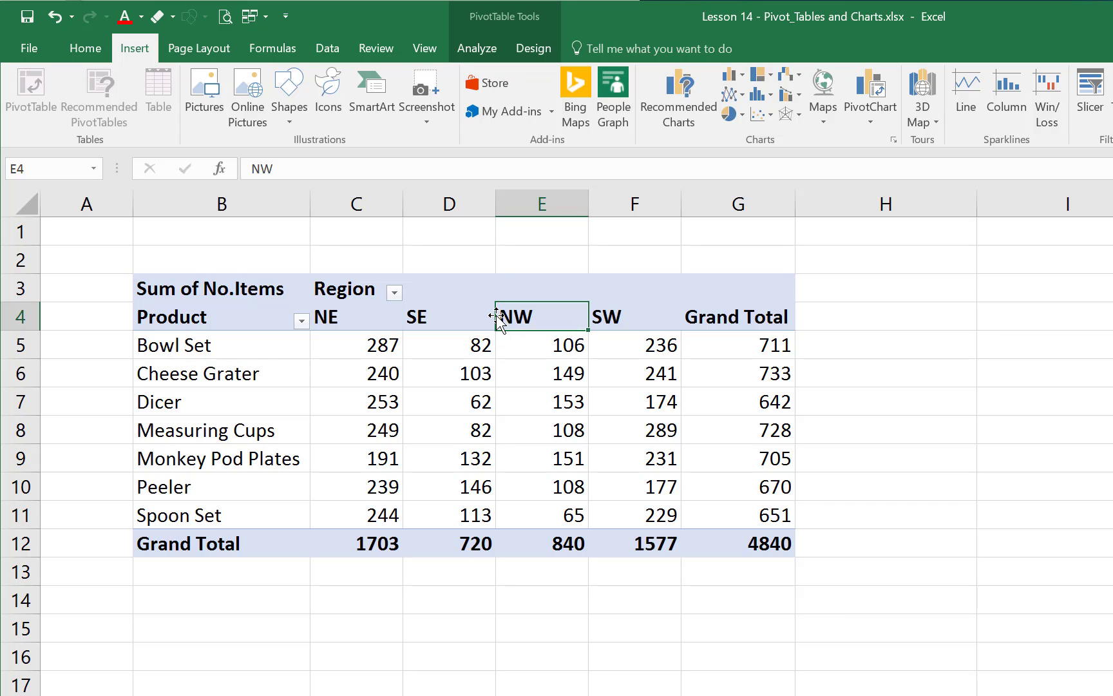
left_click_drag(497, 317, 412, 316)
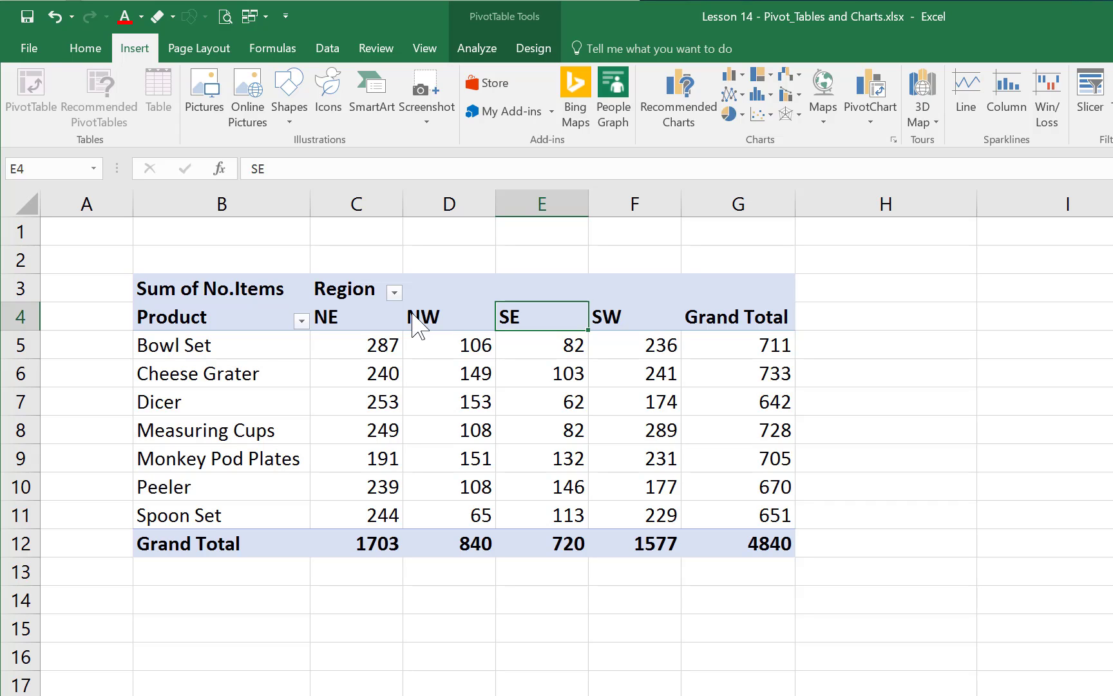
- Group the NE and NW region columns of the pivot table
left_click(551, 205)
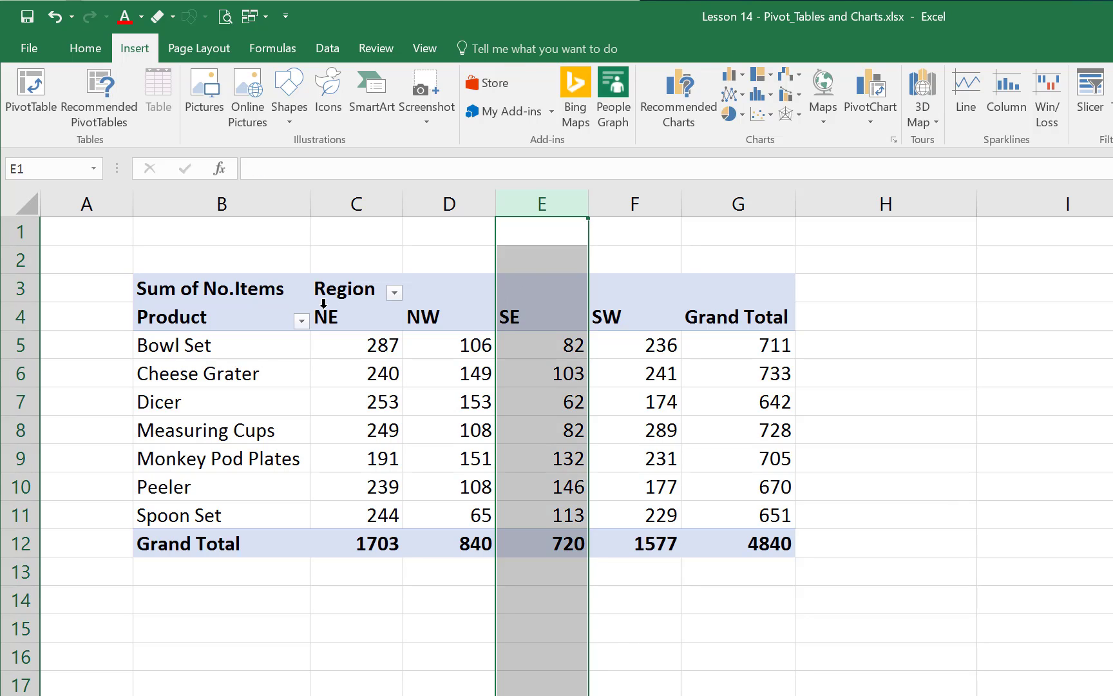
left_click(534, 317)
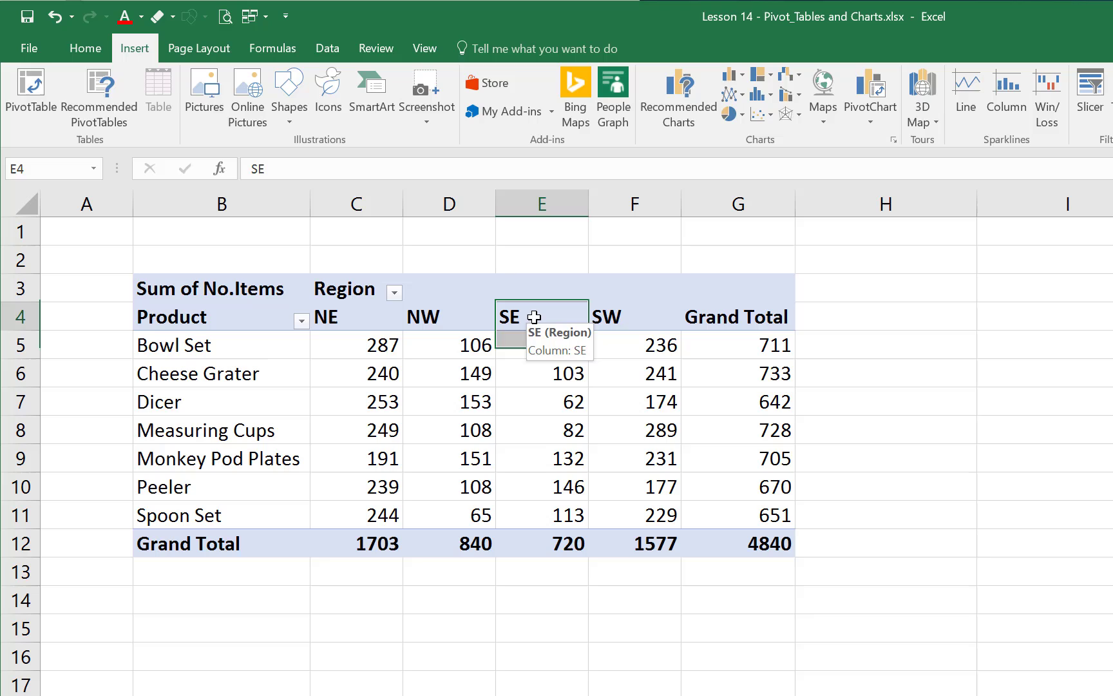
left_click(431, 317)
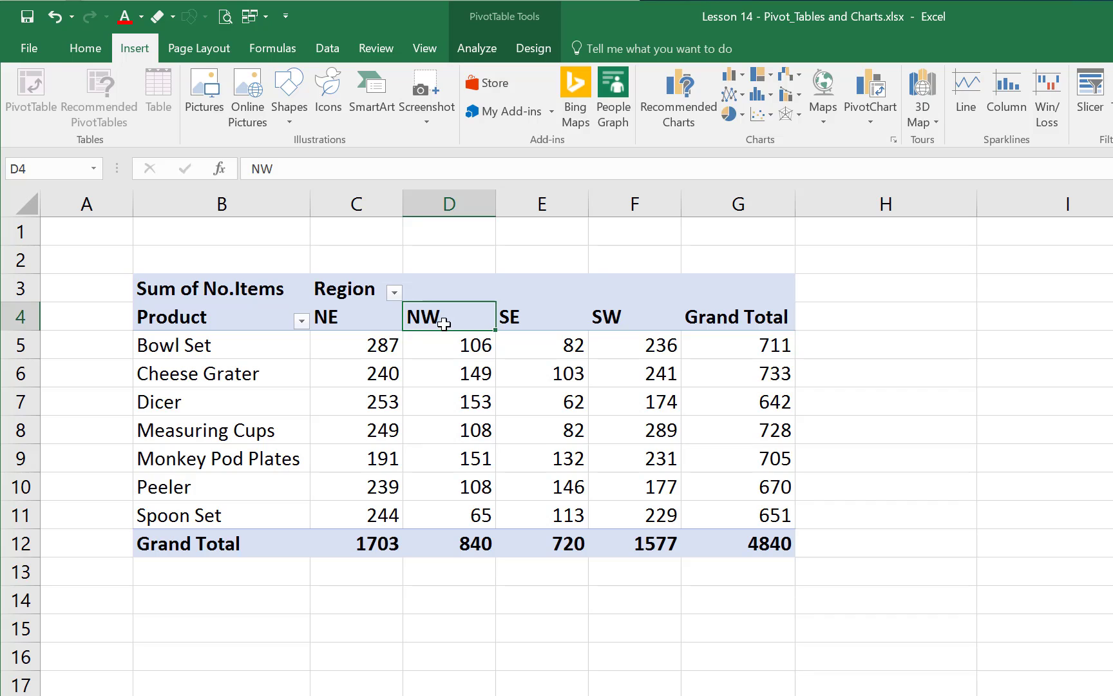
left_click(354, 321)
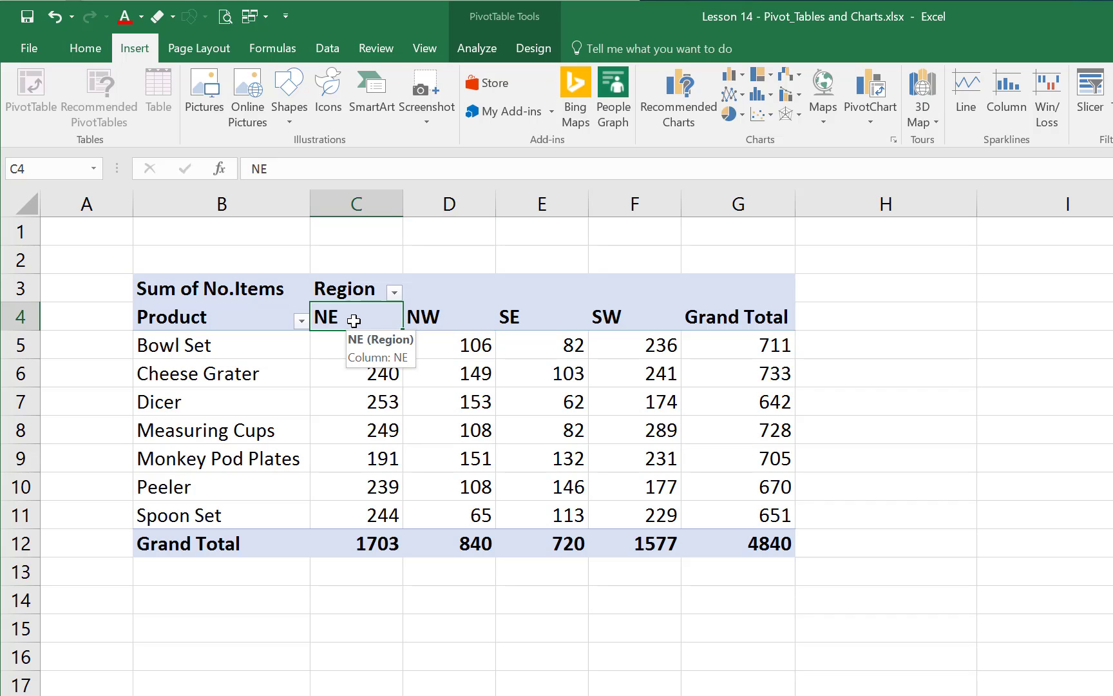
left_click_drag(354, 320, 456, 322)
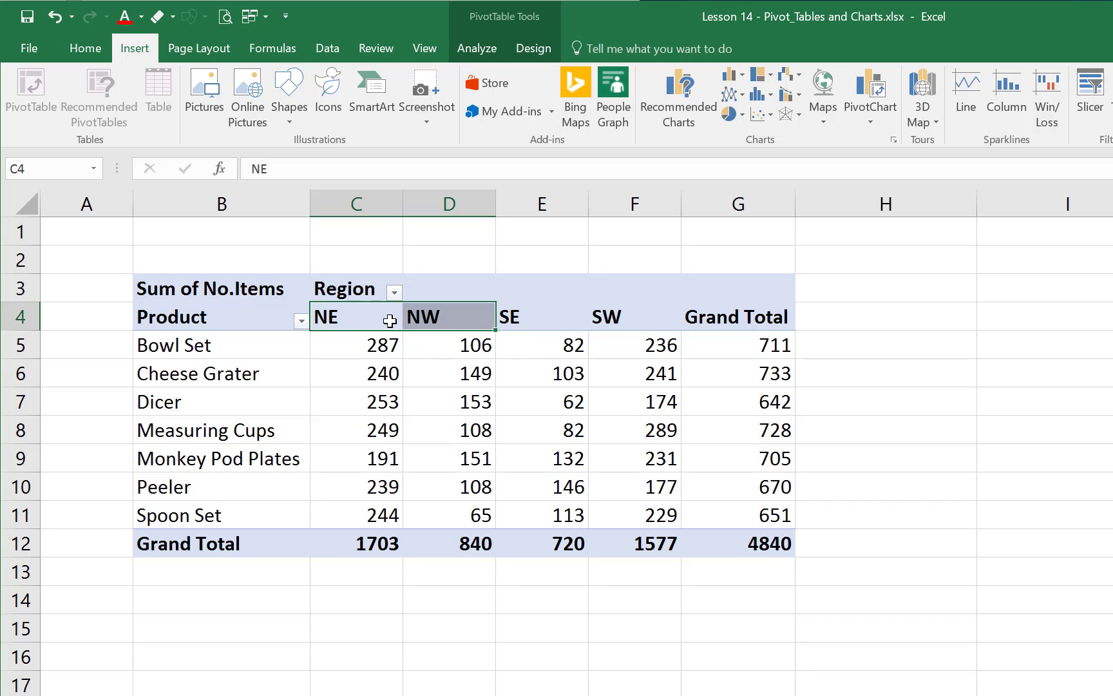
right_click(433, 320)
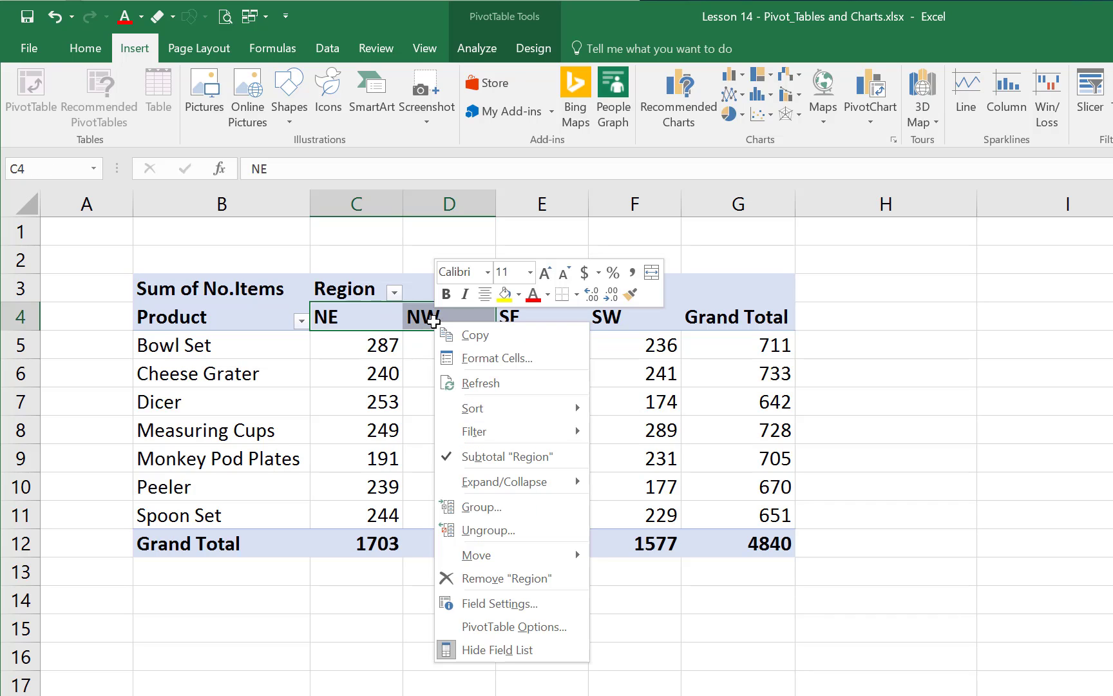
left_click(484, 508)
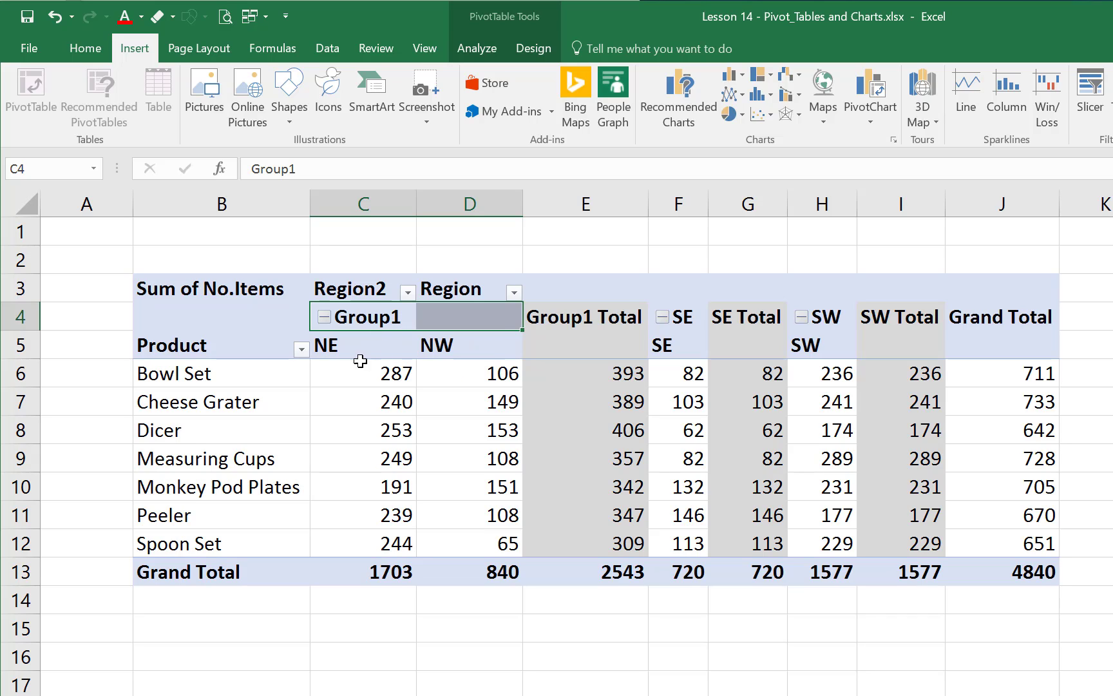
- Rename the group containing NE and NW to North
mouse_move(332, 360)
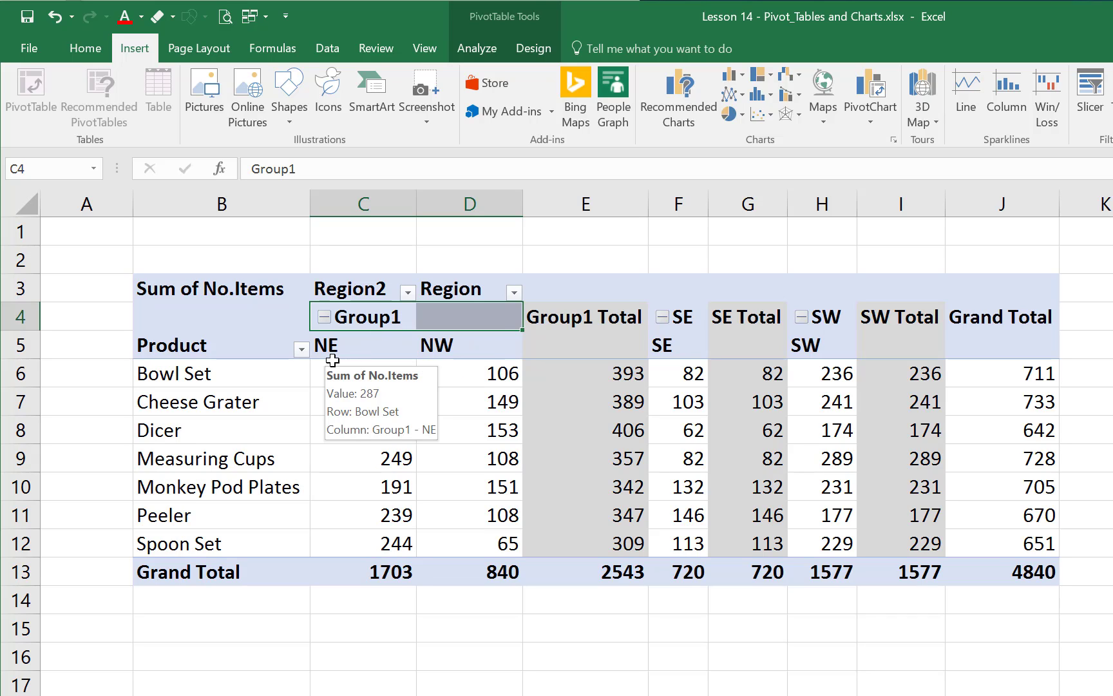
left_click(380, 322)
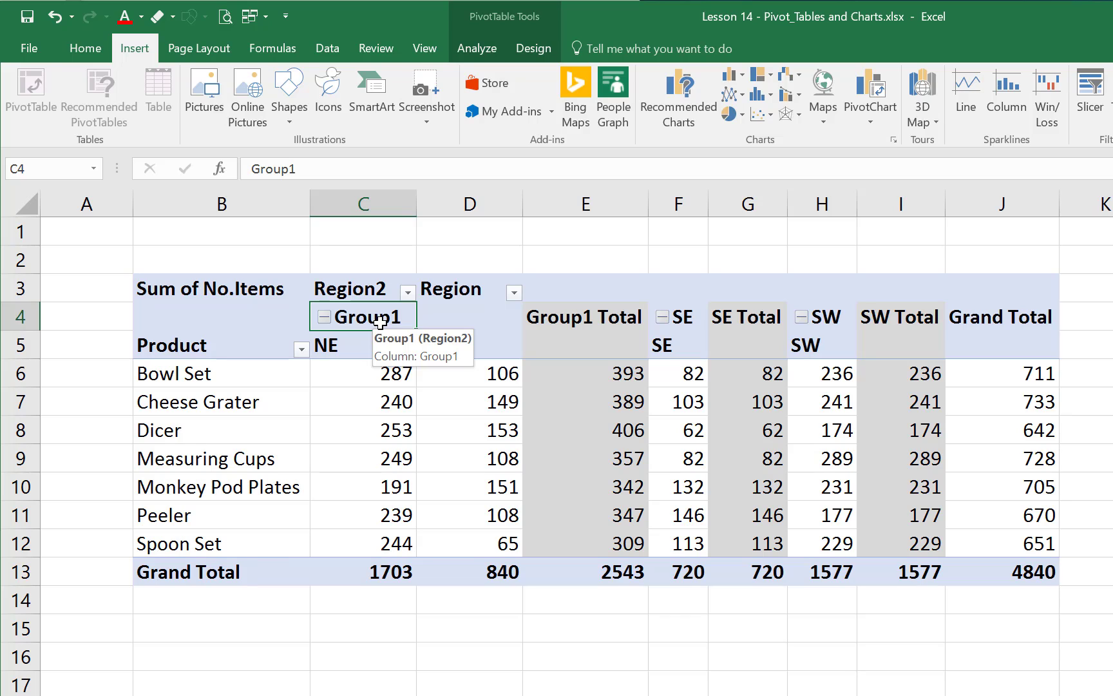
type("North")
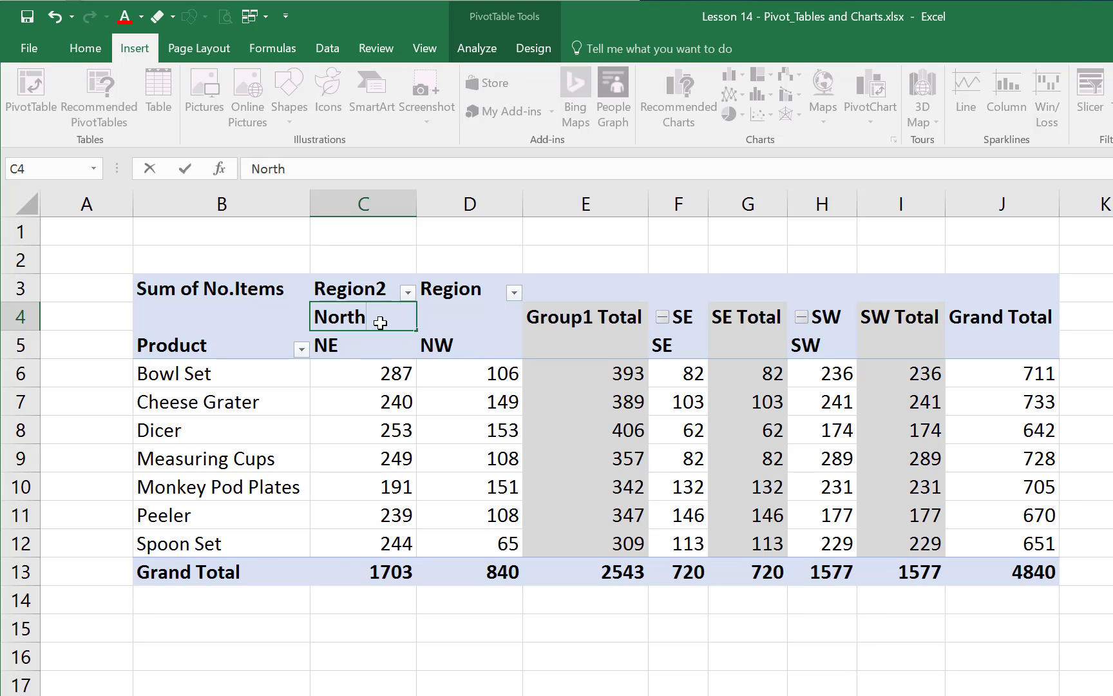
key("Return")
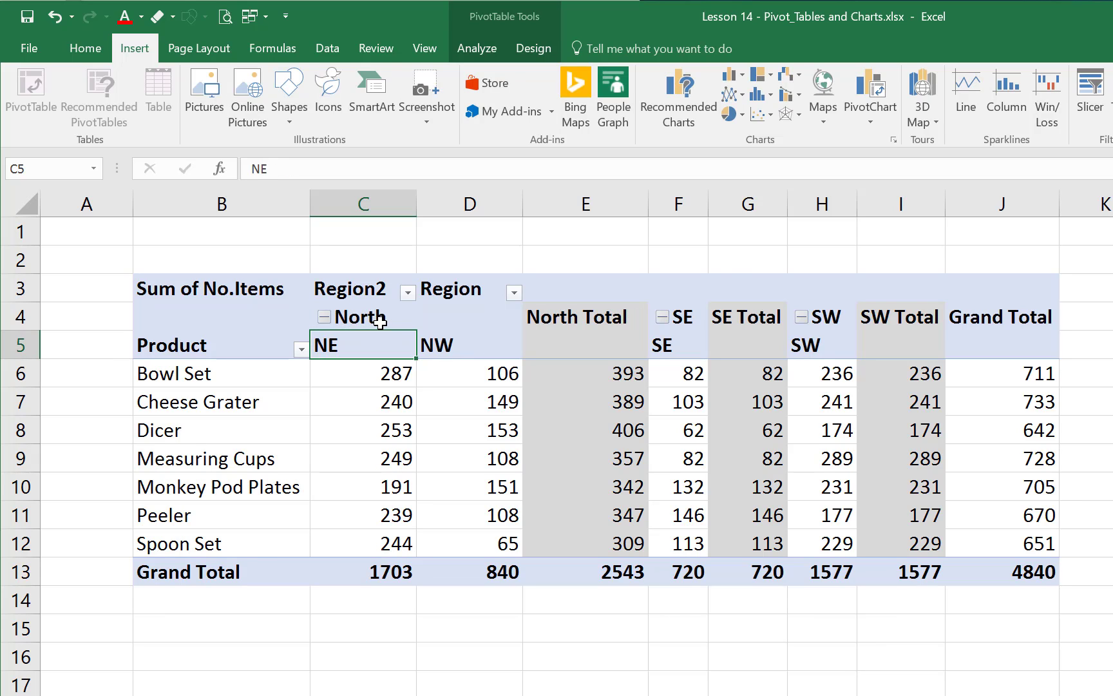
- Collapse and expand the North group to compare its combined total with the NE and NW details
left_click(323, 317)
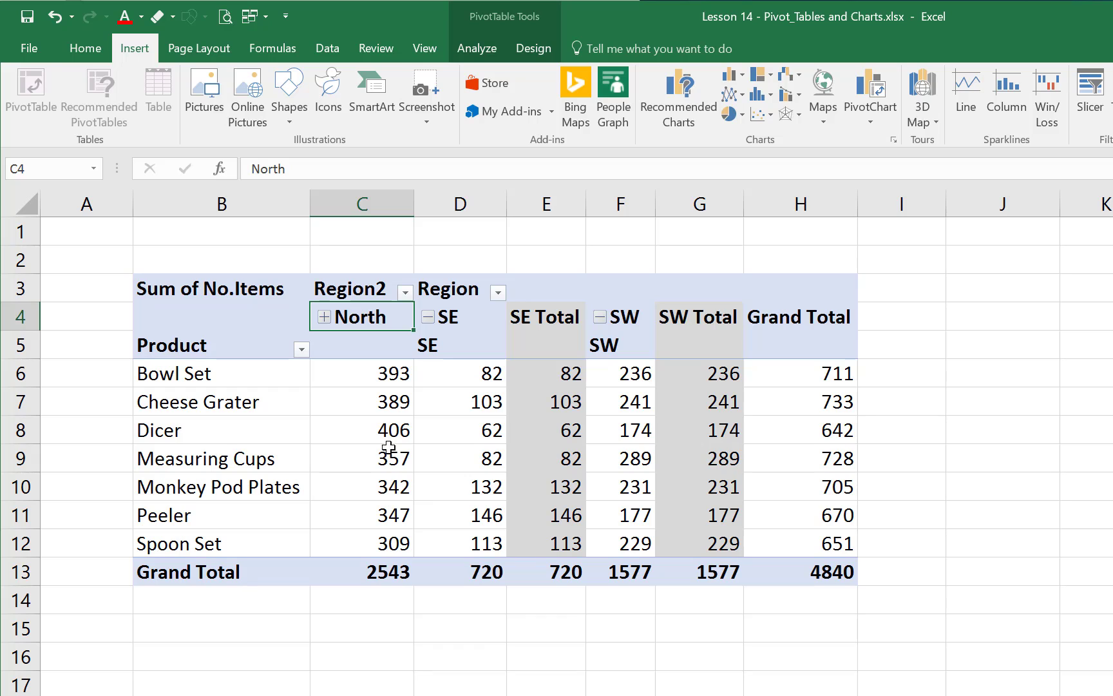
left_click(323, 317)
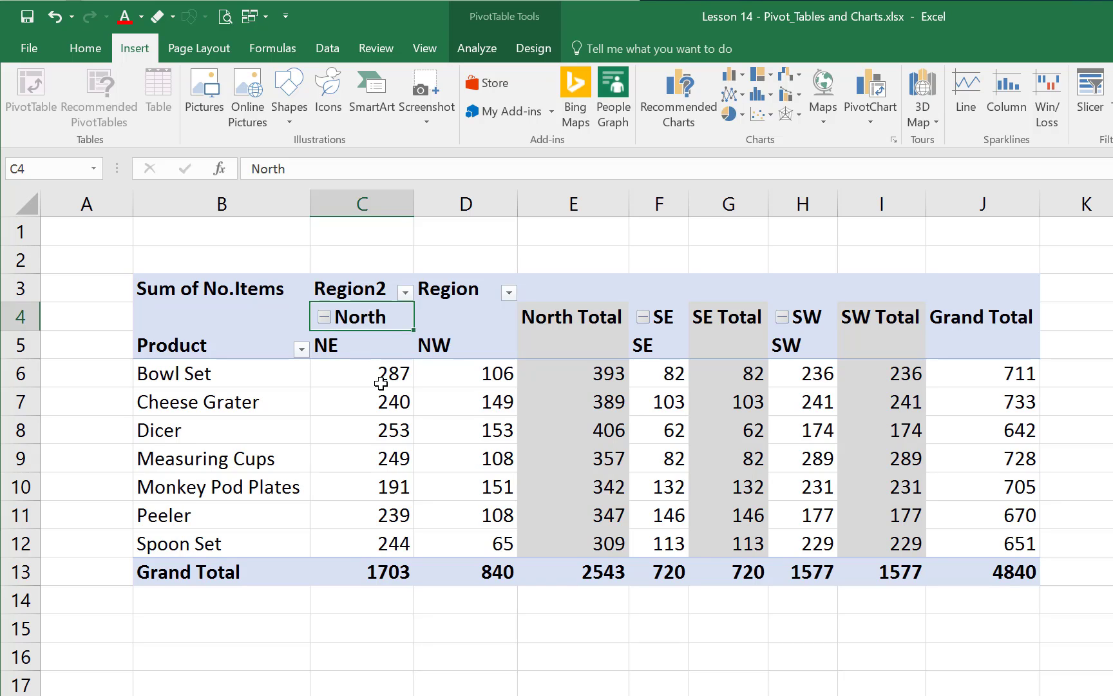
mouse_move(386, 378)
left_click(325, 316)
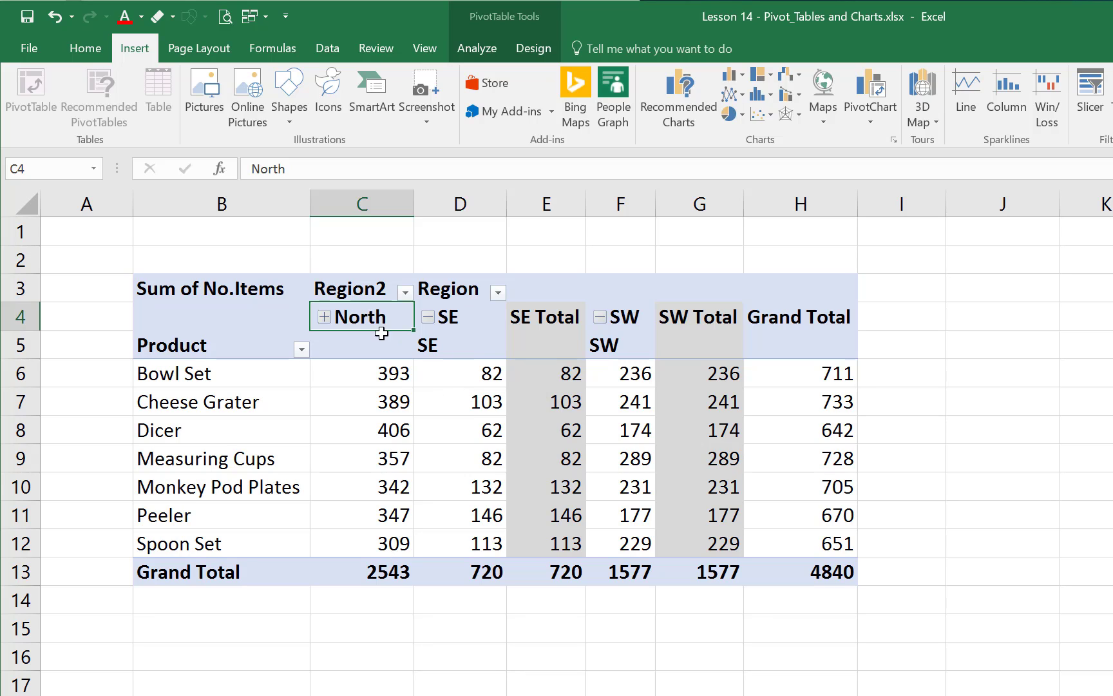
left_click(324, 317)
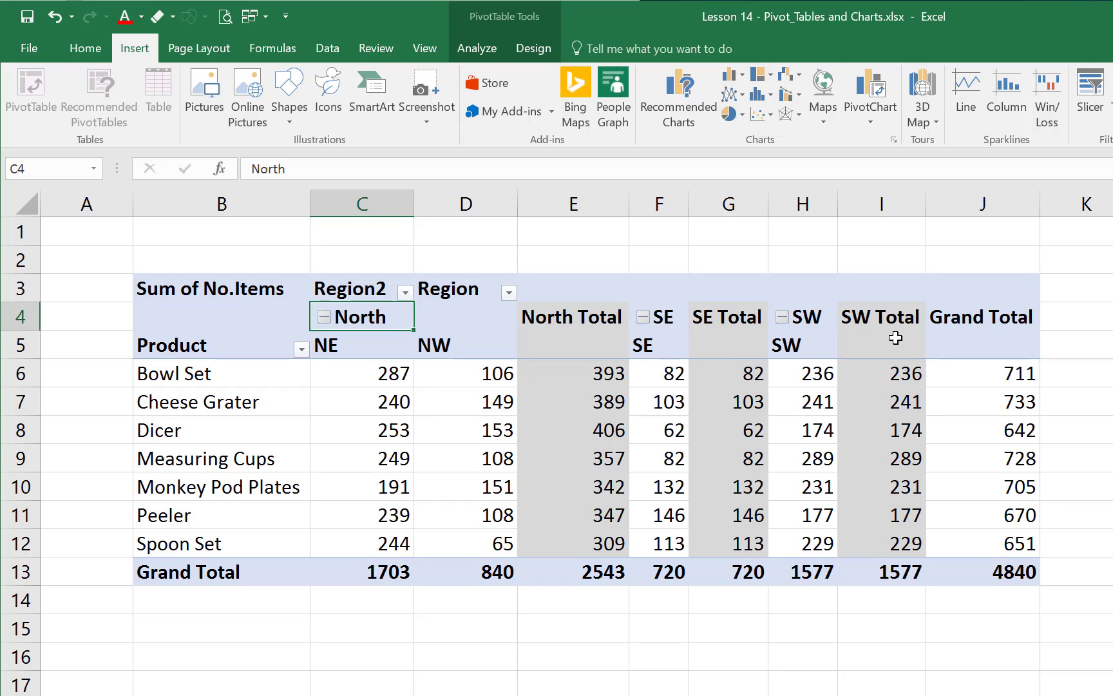
- Collapse the SE and SW entries of Region2 to hide their separate total columns
left_click(729, 317)
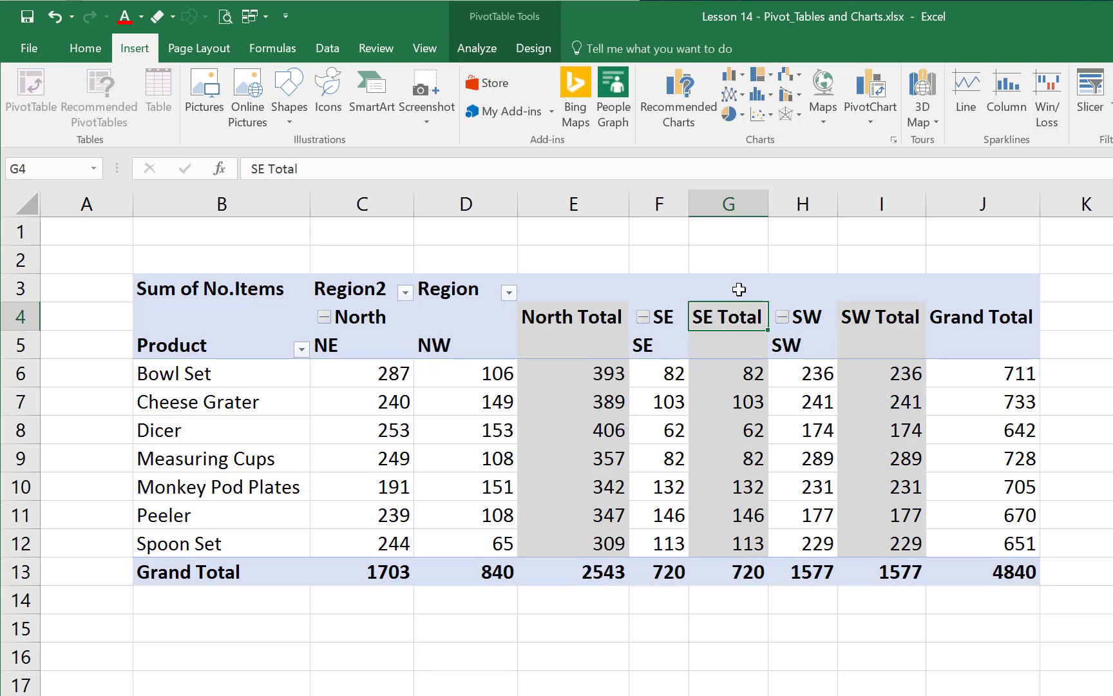
left_click(643, 317)
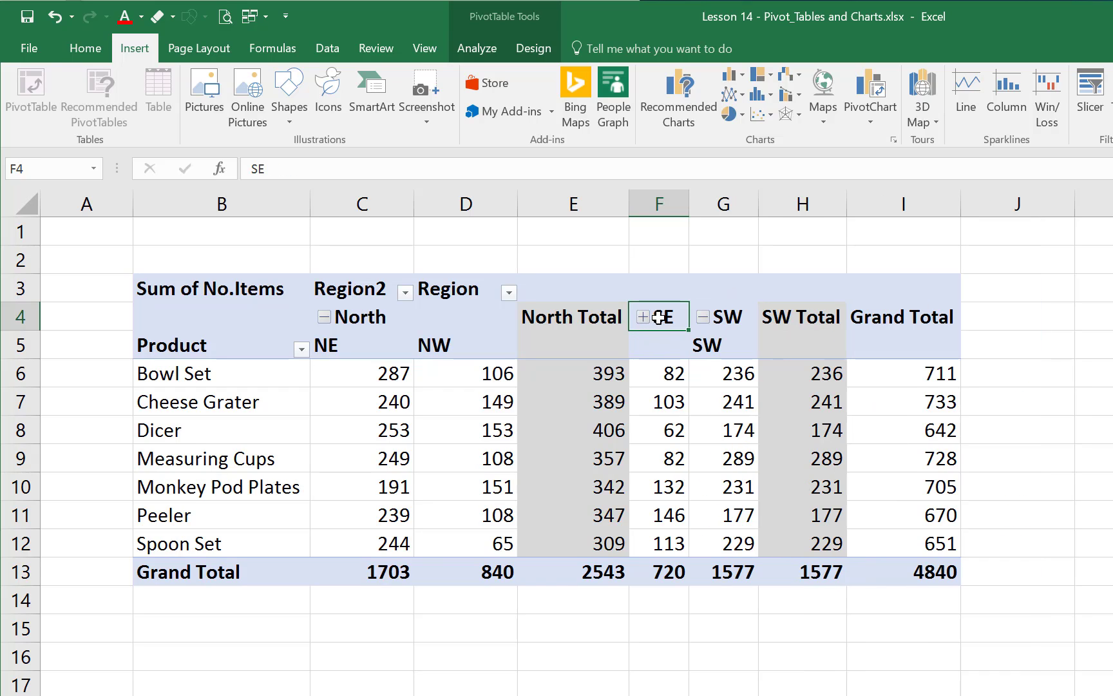
left_click(702, 317)
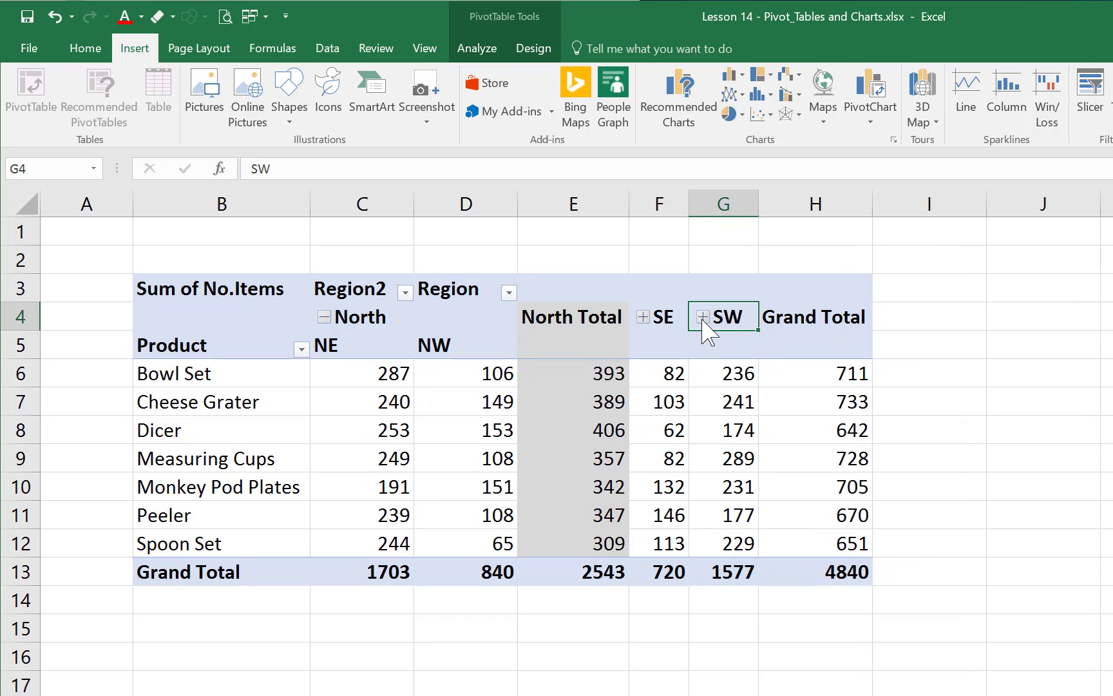
- Group the SE and SW region columns of the pivot table
mouse_move(747, 360)
left_click_drag(719, 316, 670, 316)
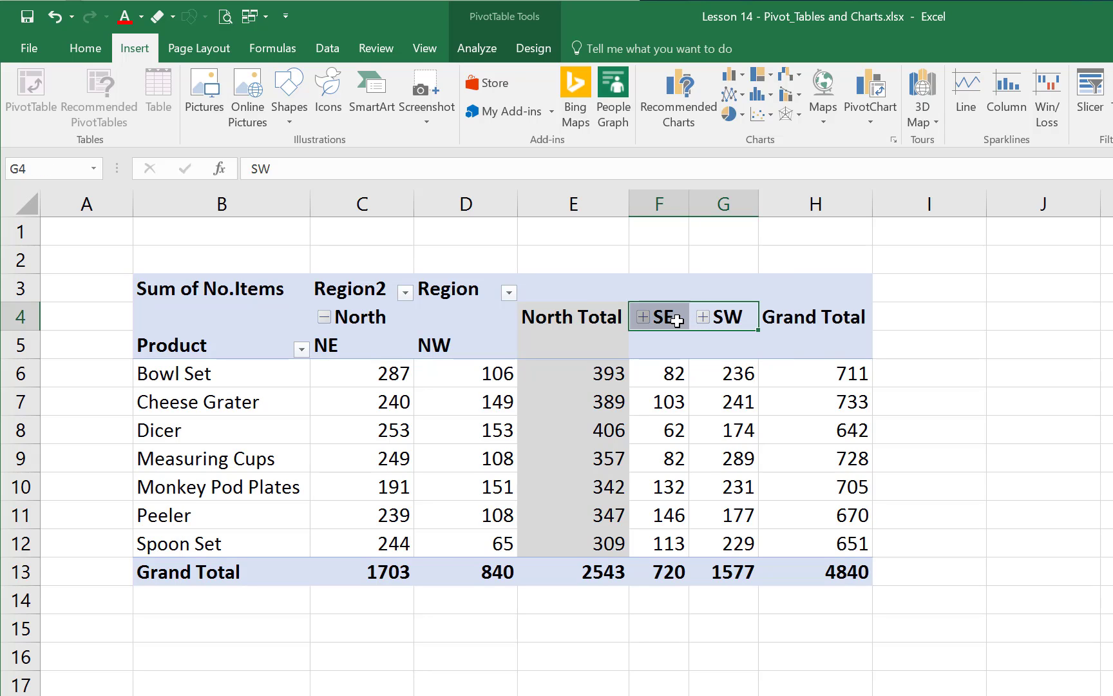
right_click(670, 318)
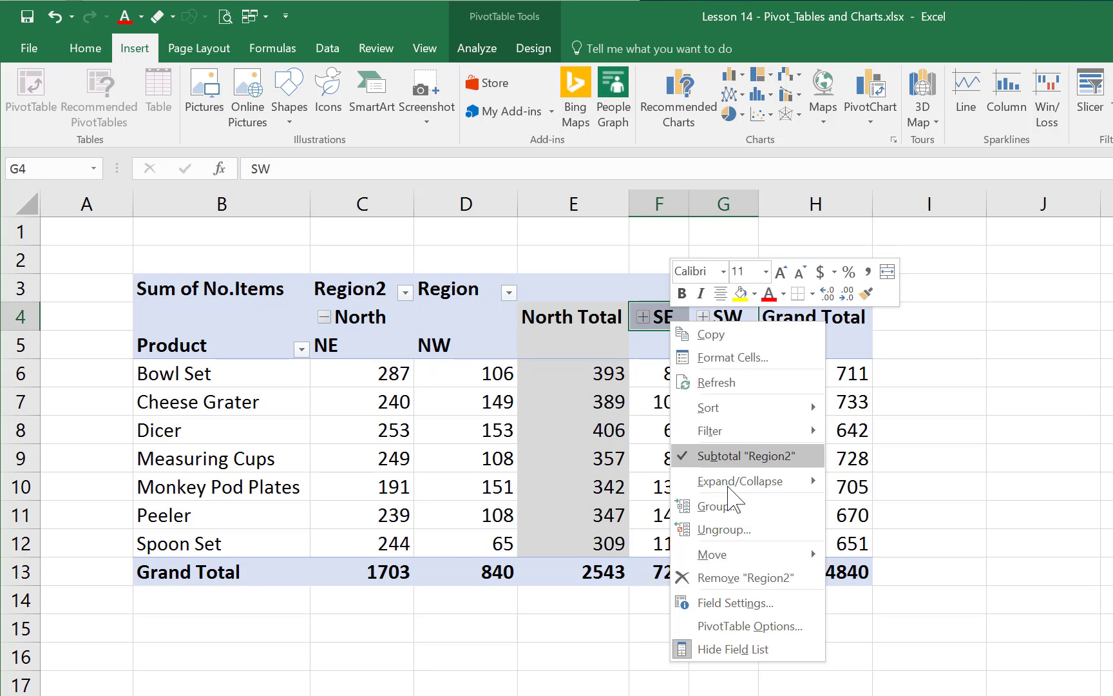
left_click(692, 506)
- Rename the group containing SE and SW to South, and collapse both the South and North groups
left_click(695, 316)
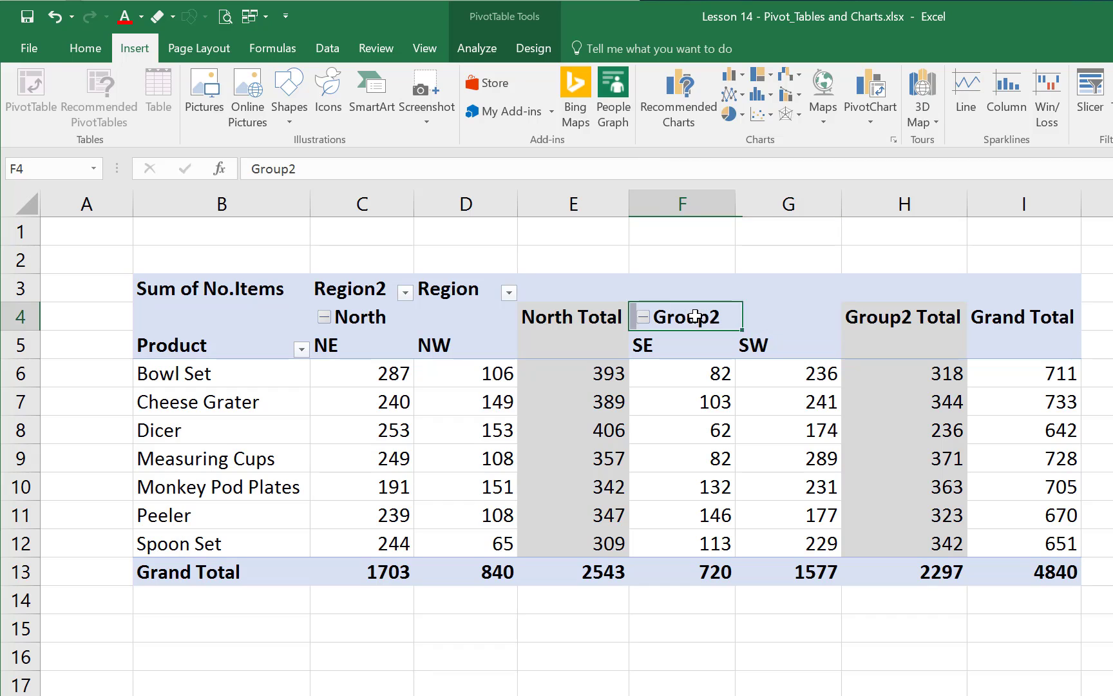
type("South")
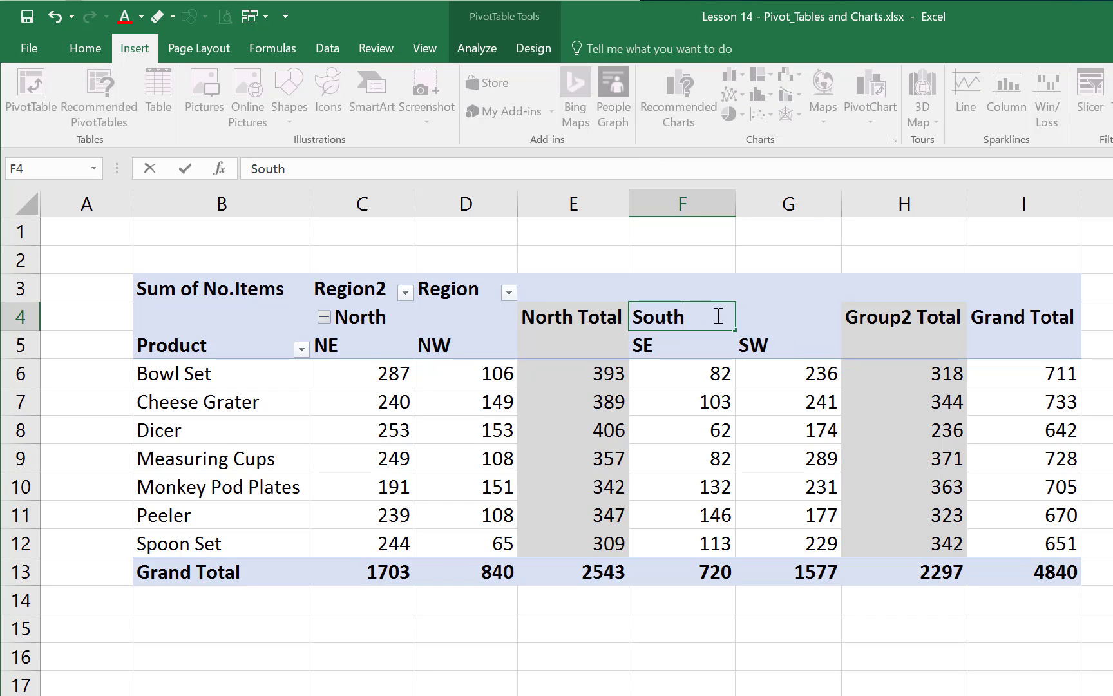
key("Return")
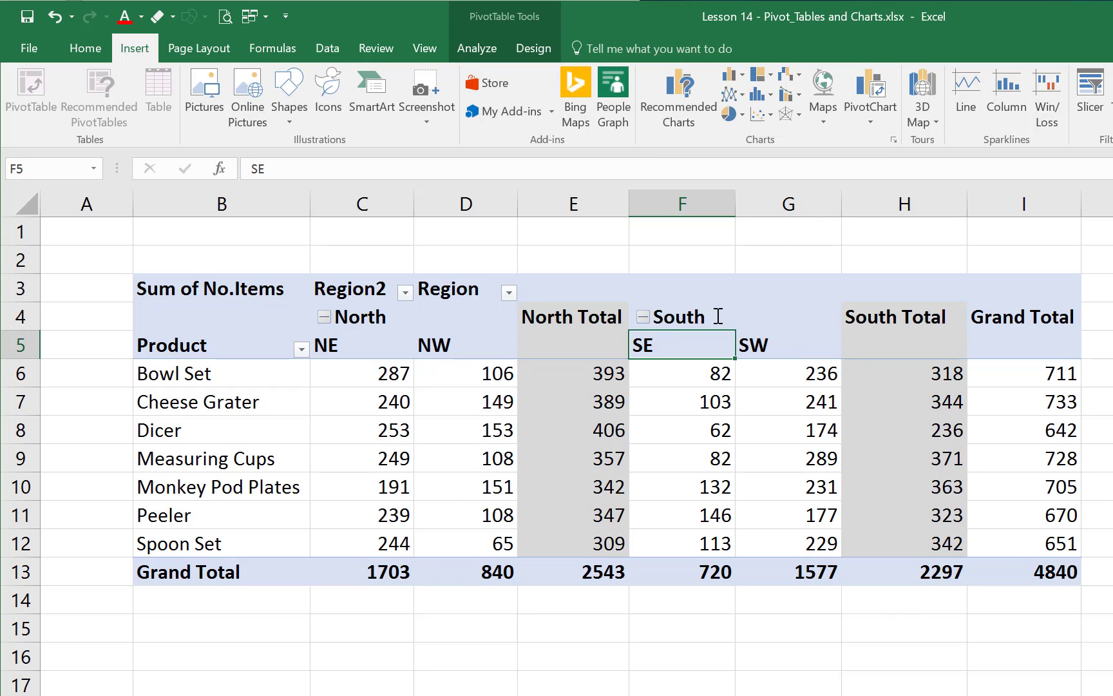
left_click(642, 316)
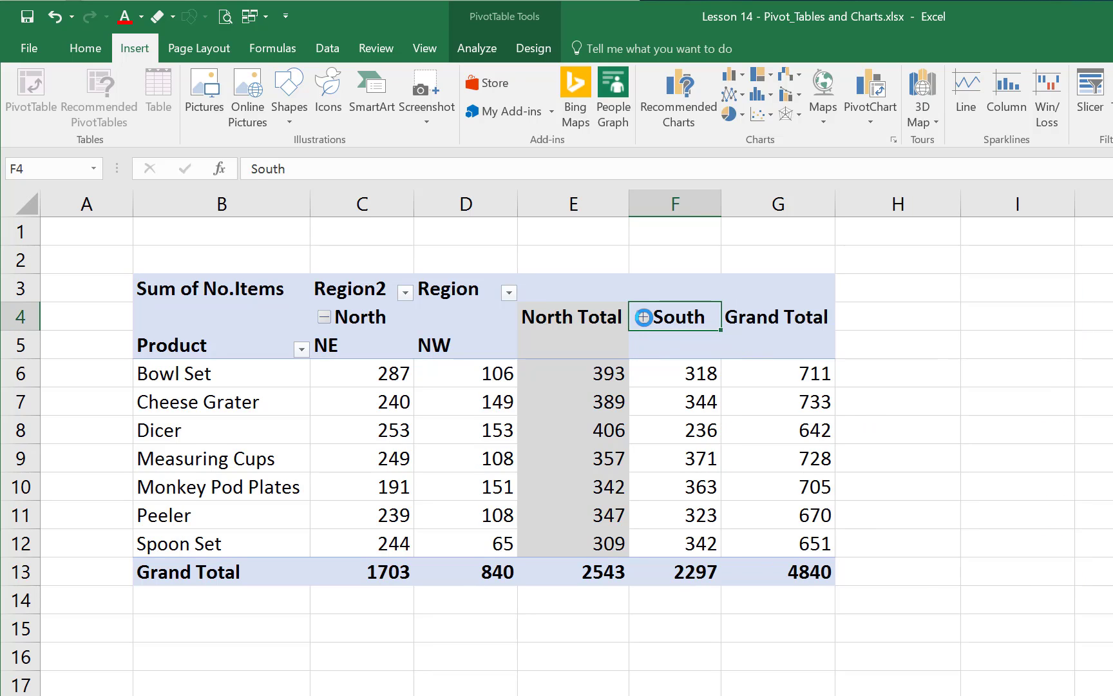
left_click(325, 319)
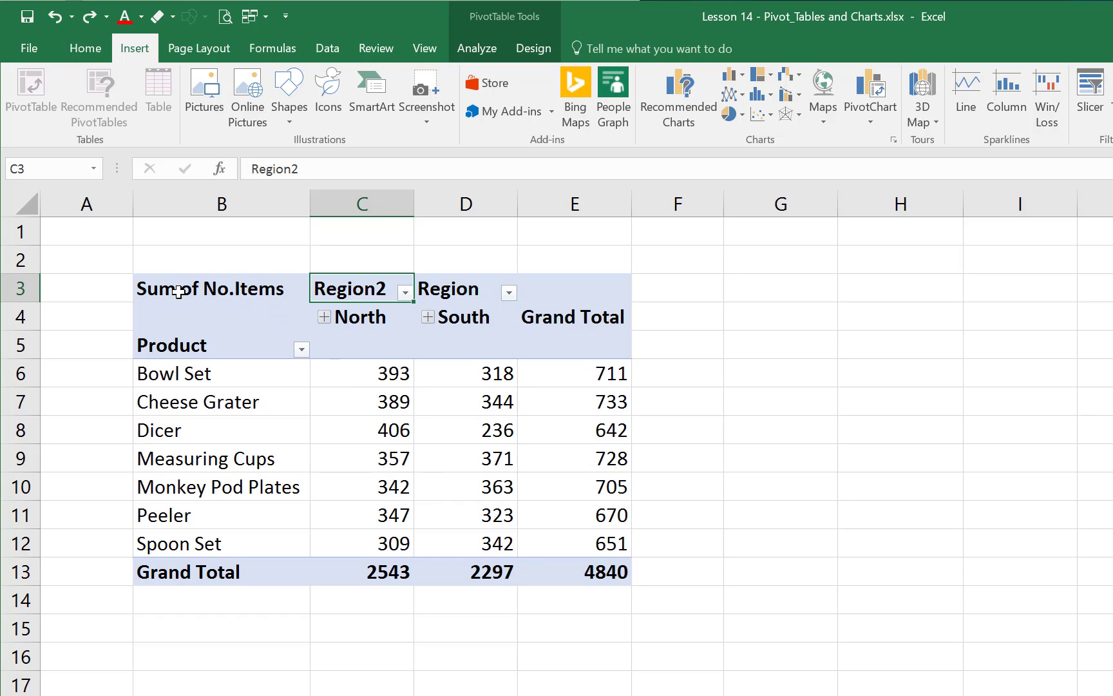
- Rename the pivot table's value heading in cell B3 to "Numbers by Region"
left_click(251, 288)
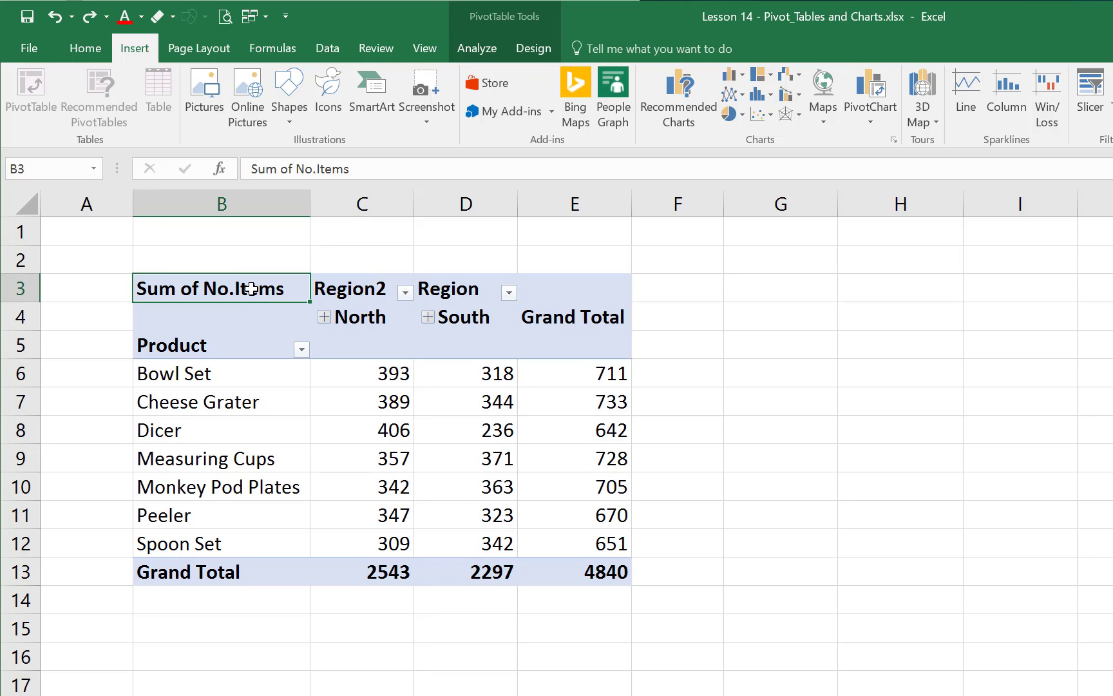
type("Numbers b")
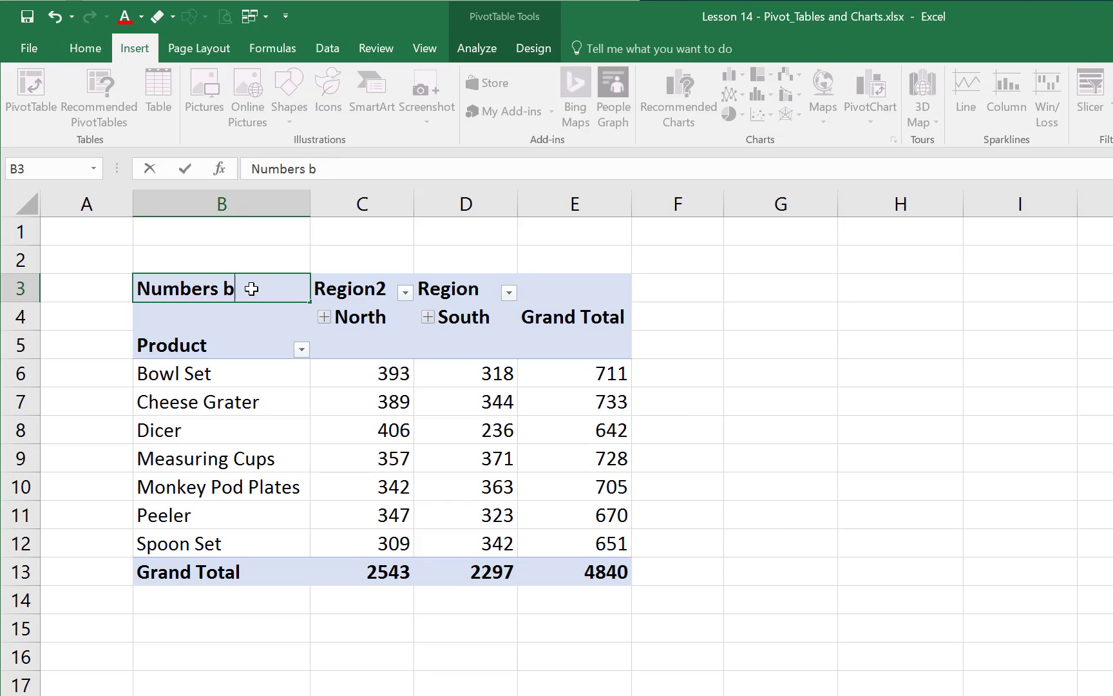
type("y Region")
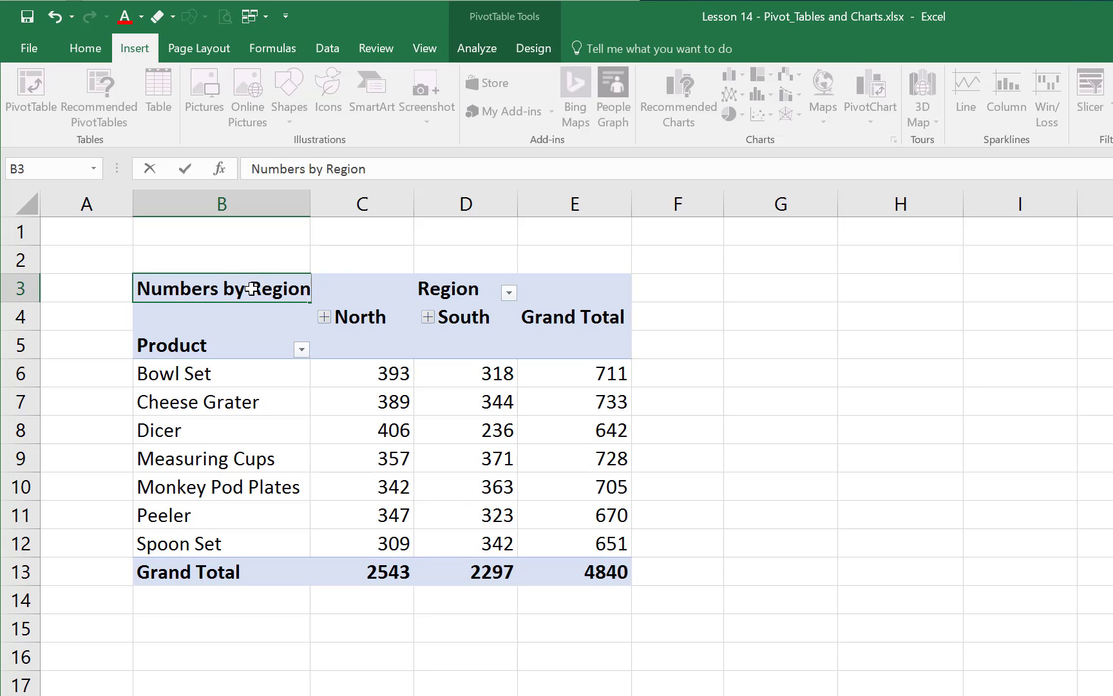
key("Return")
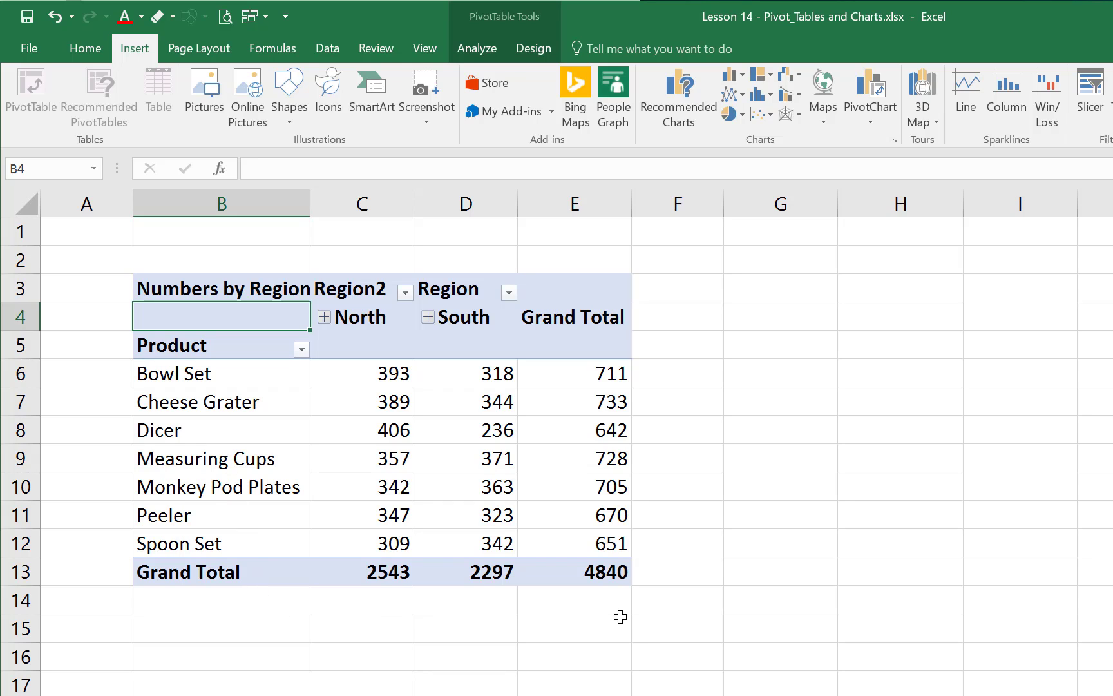
- Make the product values in the Grand Total column, cells E6 to E12, bold
left_click(603, 375)
left_click_drag(606, 402, 610, 551)
left_click(78, 51)
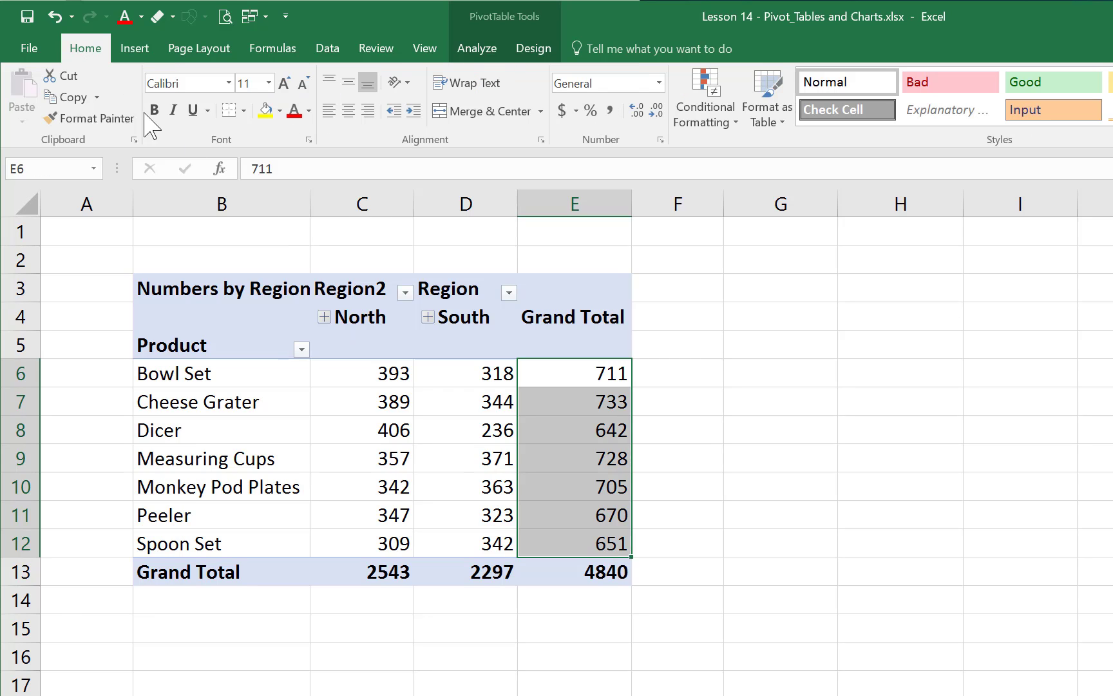
left_click(155, 109)
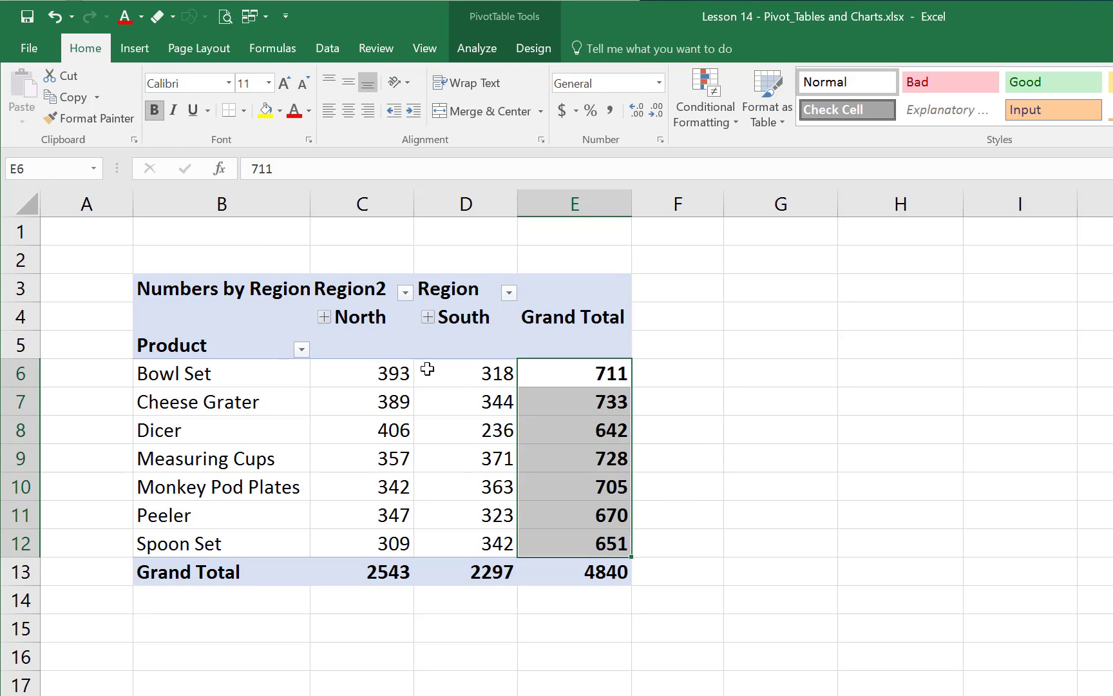
left_click(704, 523)
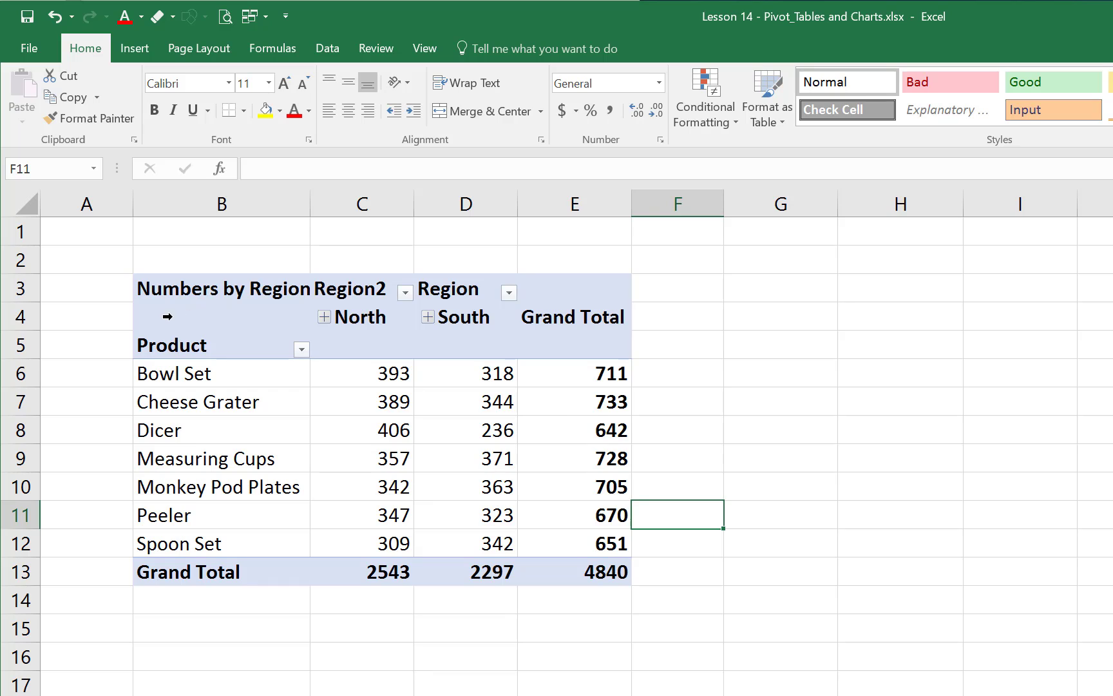
- Try a line break before "Region" in the B3 heading, and remove it again
left_click(247, 291)
double_click(249, 291)
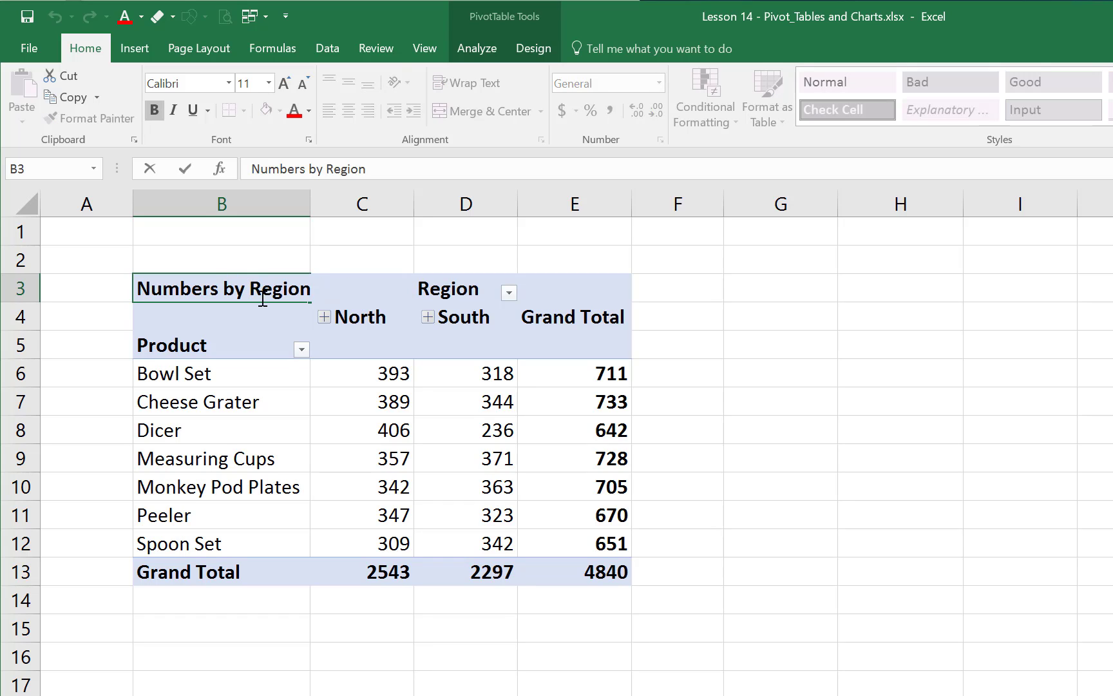
key("alt+Return")
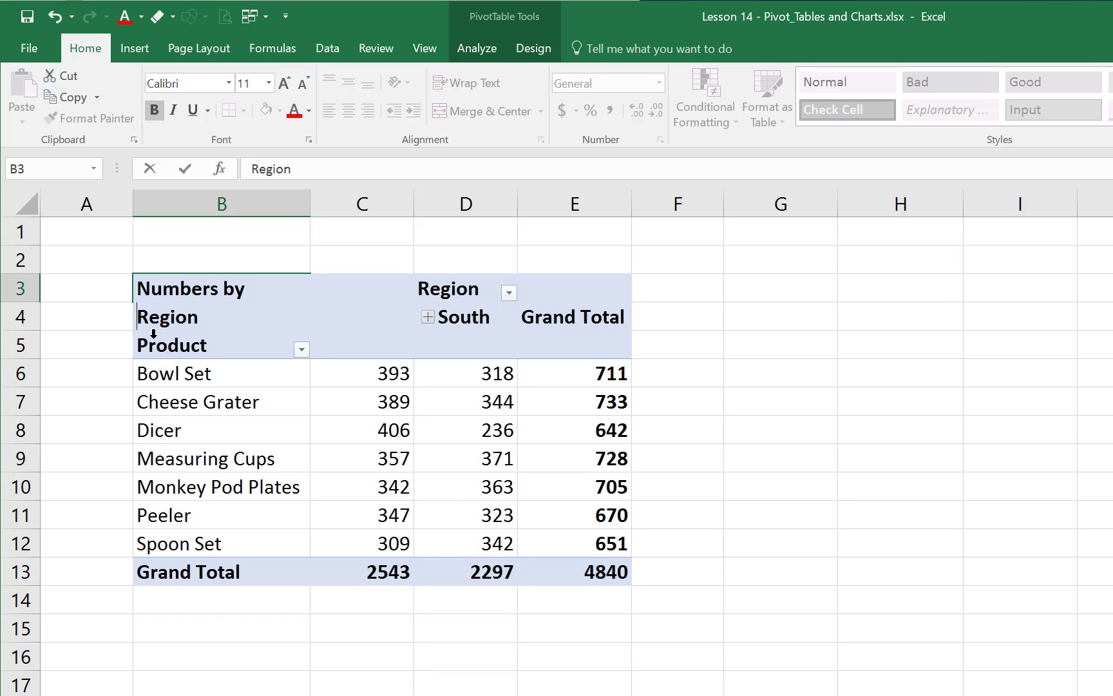
key("BackSpace")
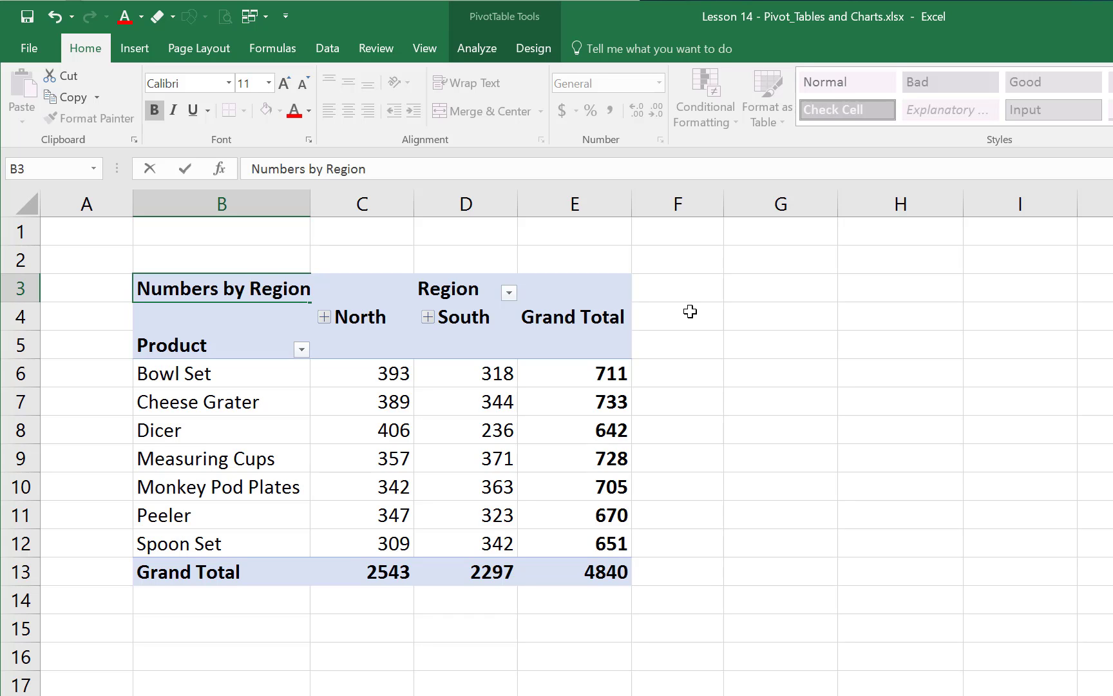
left_click(323, 317)
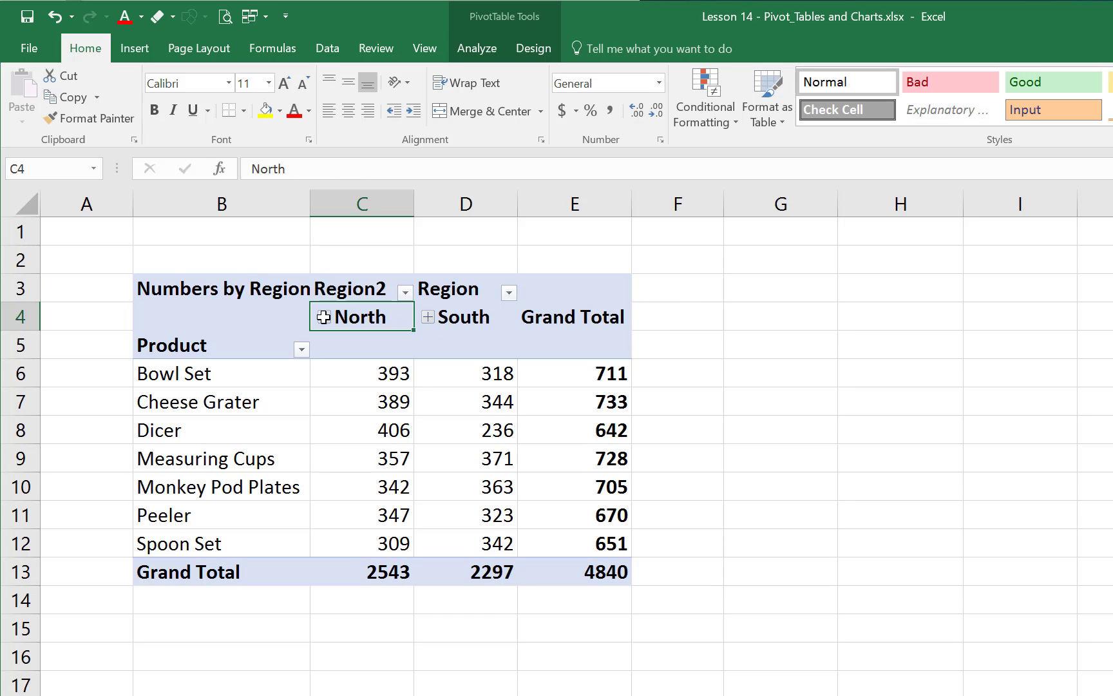